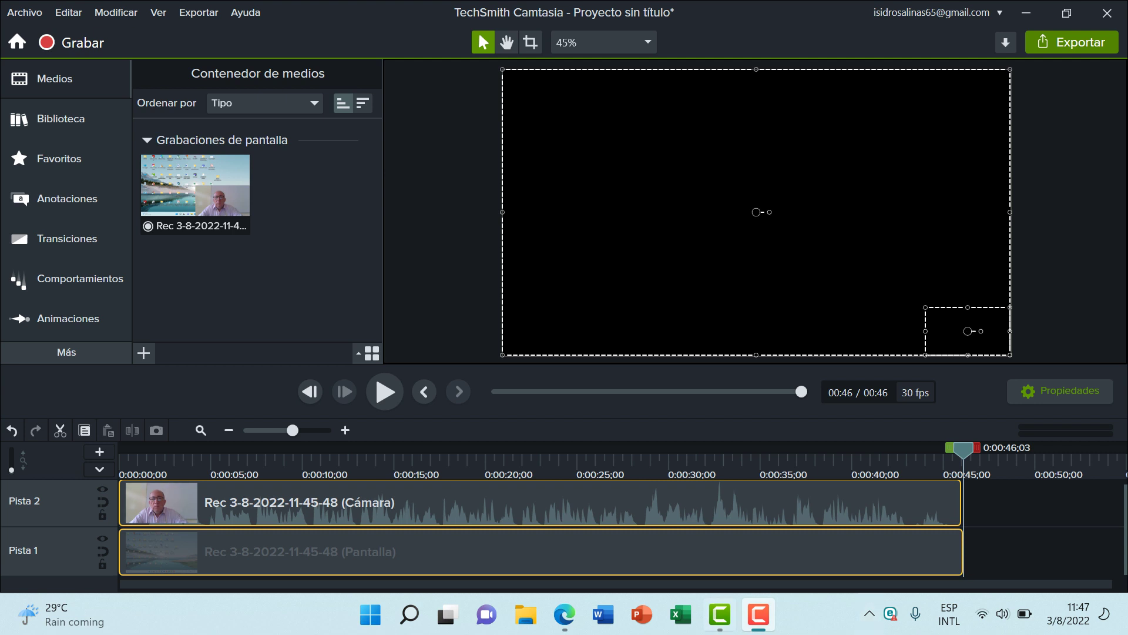
Switch to Excel and open the recent workbook MATRIZ NUMERICA.
{"action": "left_click", "coordinate": [681, 614]}
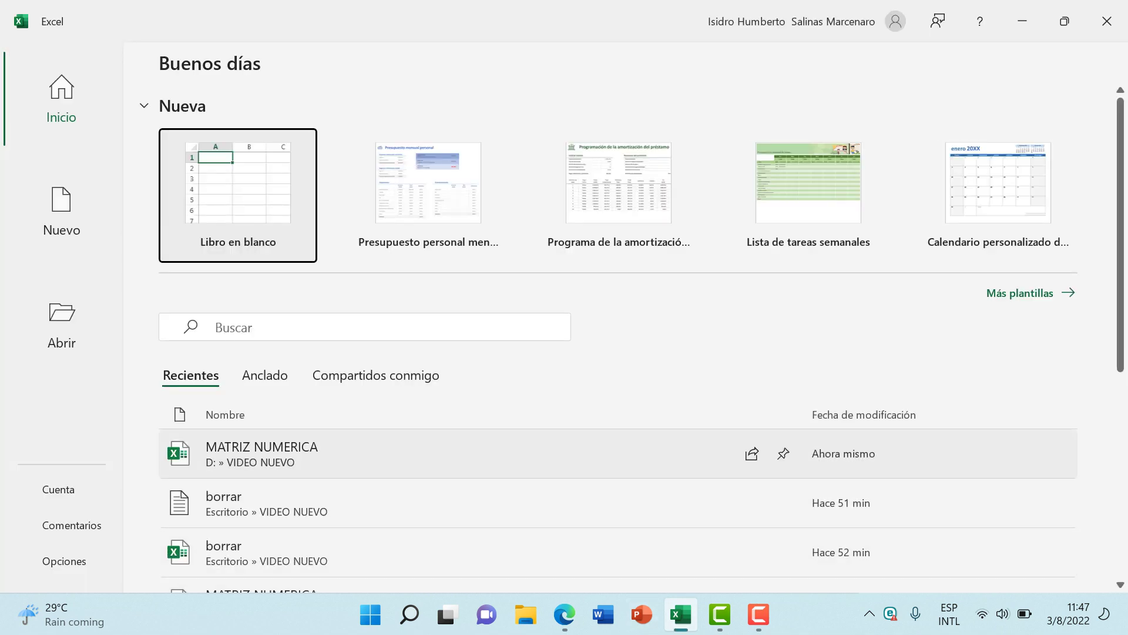
{"action": "left_click", "coordinate": [261, 453]}
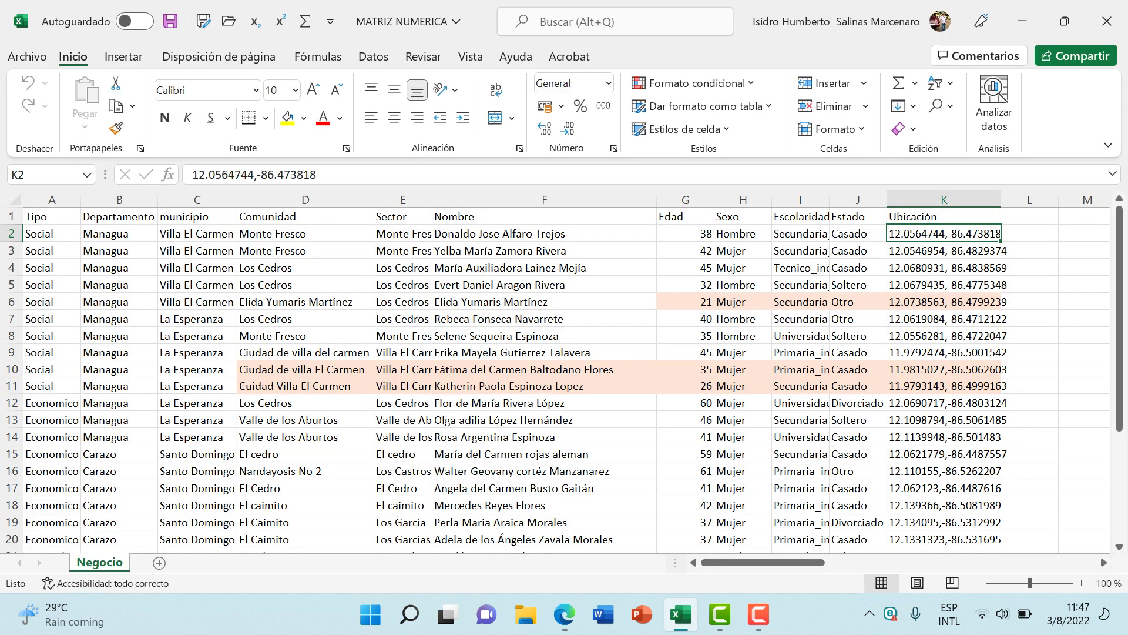
Review the column headers in row 1 of the Negocio sheet, from Tipo through to Ubicación.
{"action": "left_click", "coordinate": [198, 336]}
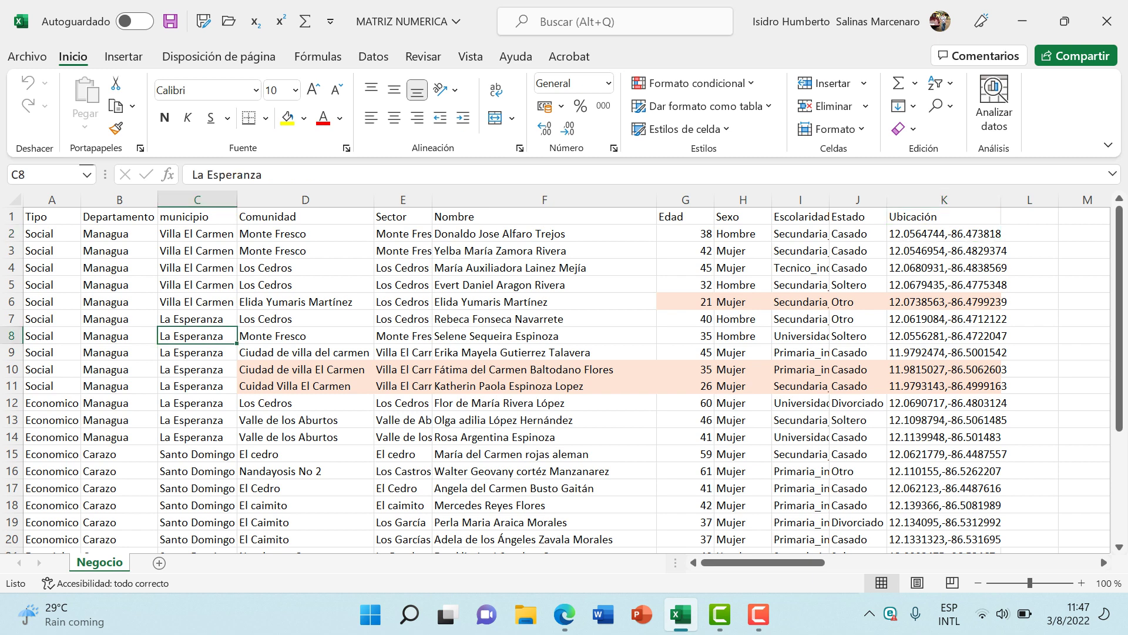
{"action": "key", "text": "Up"}
{"action": "key", "text": "Up"}
{"action": "key", "text": "Up"}
{"action": "key", "text": "Up"}
{"action": "key", "text": "Up"}
{"action": "key", "text": "Up"}
{"action": "key", "text": "Up"}
{"action": "key", "text": "Left"}
{"action": "key", "text": "Left"}
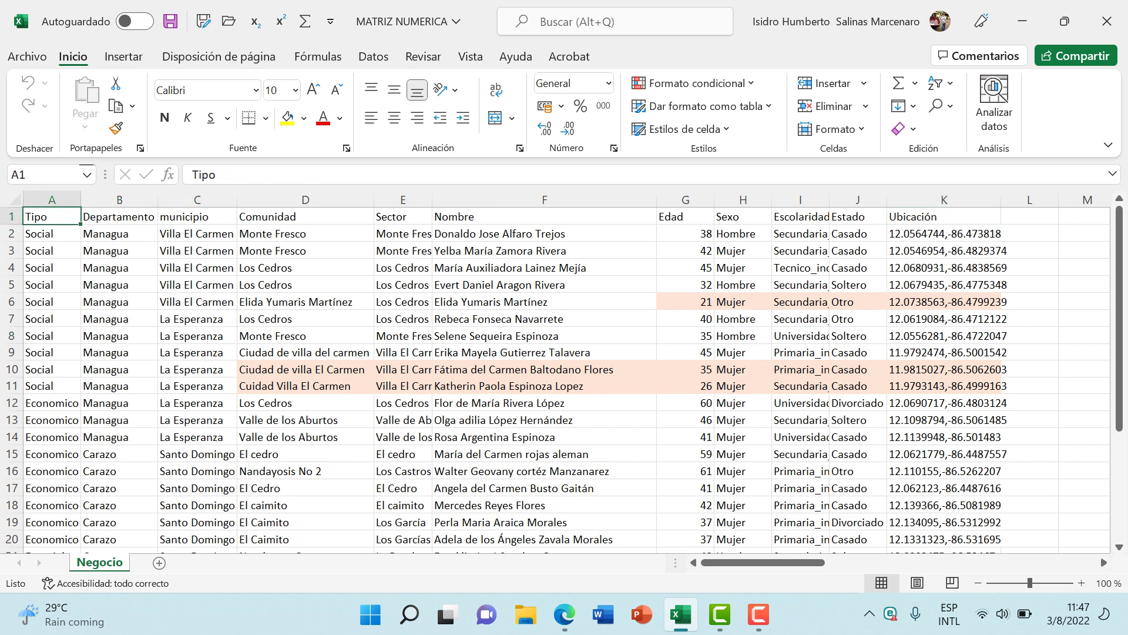
{"action": "key", "text": "Right"}
{"action": "key", "text": "Right"}
{"action": "key", "text": "Right"}
{"action": "key", "text": "Right"}
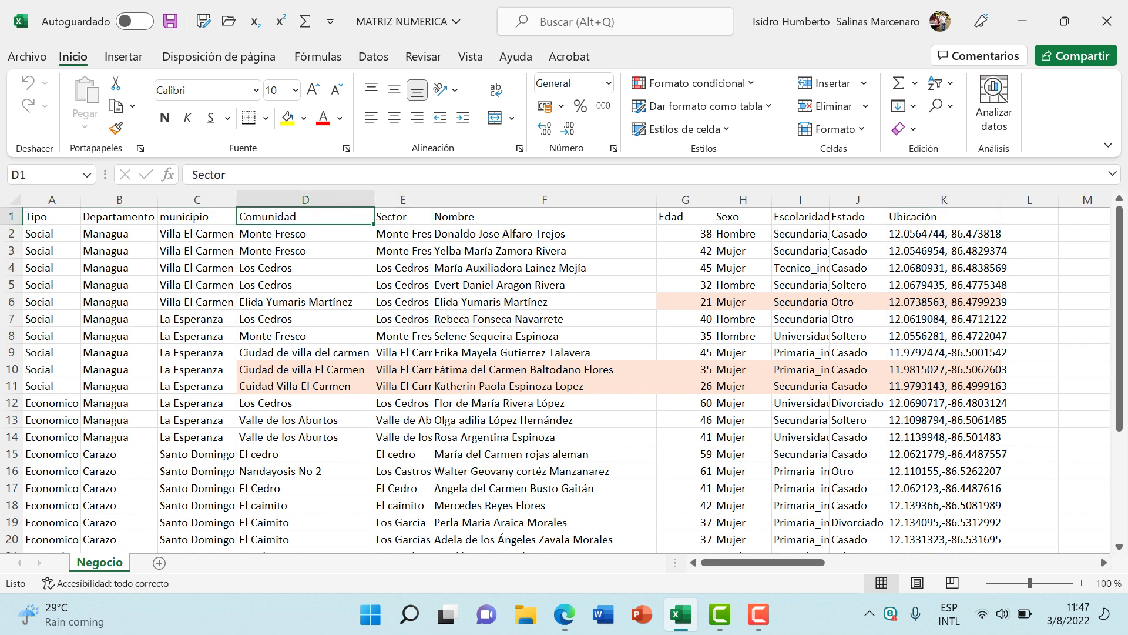
{"action": "key", "text": "Left"}
{"action": "key", "text": "Left"}
{"action": "key", "text": "Left"}
{"action": "key", "text": "Left"}
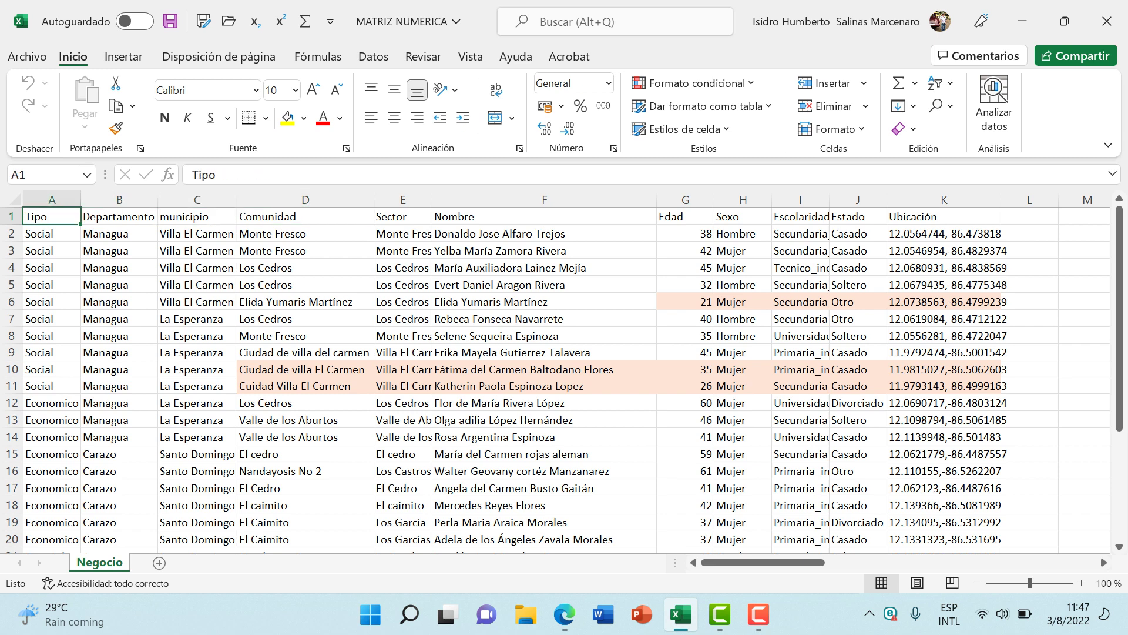
{"action": "key", "text": "Right"}
{"action": "key", "text": "Right"}
{"action": "key", "text": "Right"}
{"action": "key", "text": "Right"}
{"action": "key", "text": "Right"}
{"action": "key", "text": "Right"}
{"action": "key", "text": "Right"}
{"action": "key", "text": "Right"}
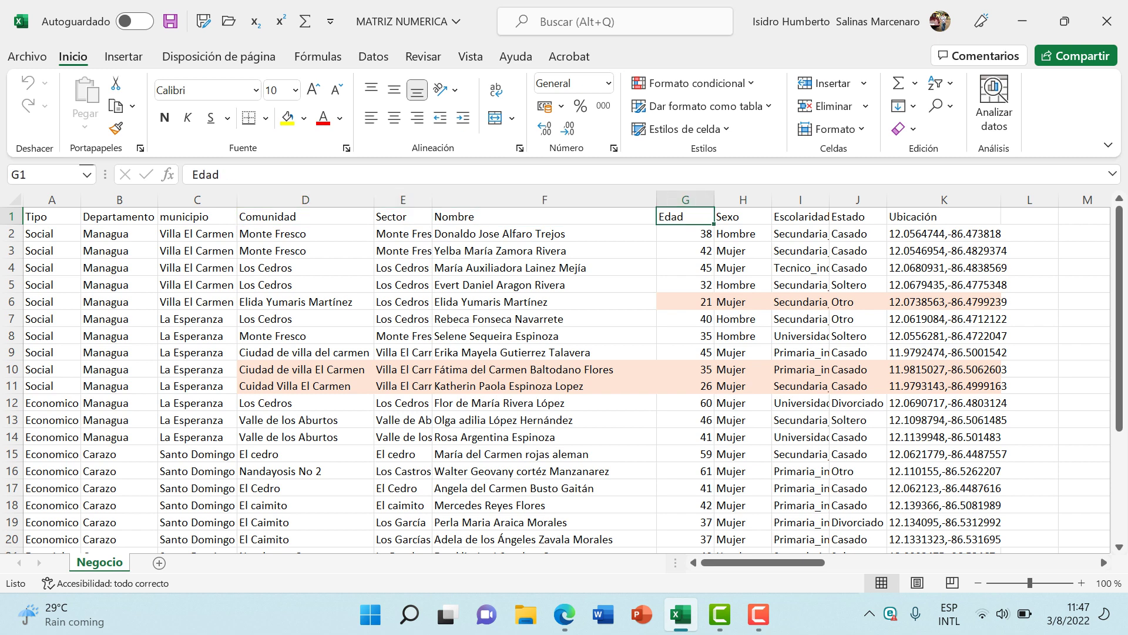
{"action": "key", "text": "Right"}
{"action": "key", "text": "Left"}
{"action": "key", "text": "Left"}
{"action": "key", "text": "Left"}
{"action": "key", "text": "Left"}
{"action": "key", "text": "Left"}
{"action": "key", "text": "Left"}
{"action": "key", "text": "Left"}
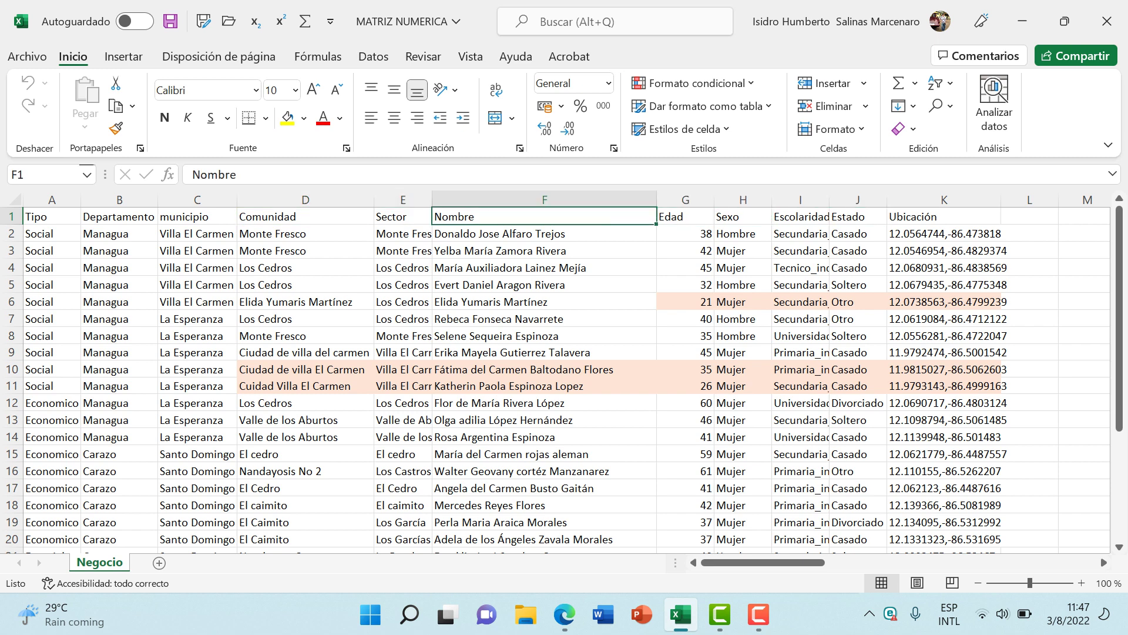
{"action": "key", "text": "Left"}
{"action": "key", "text": "Left"}
{"action": "key", "text": "Right"}
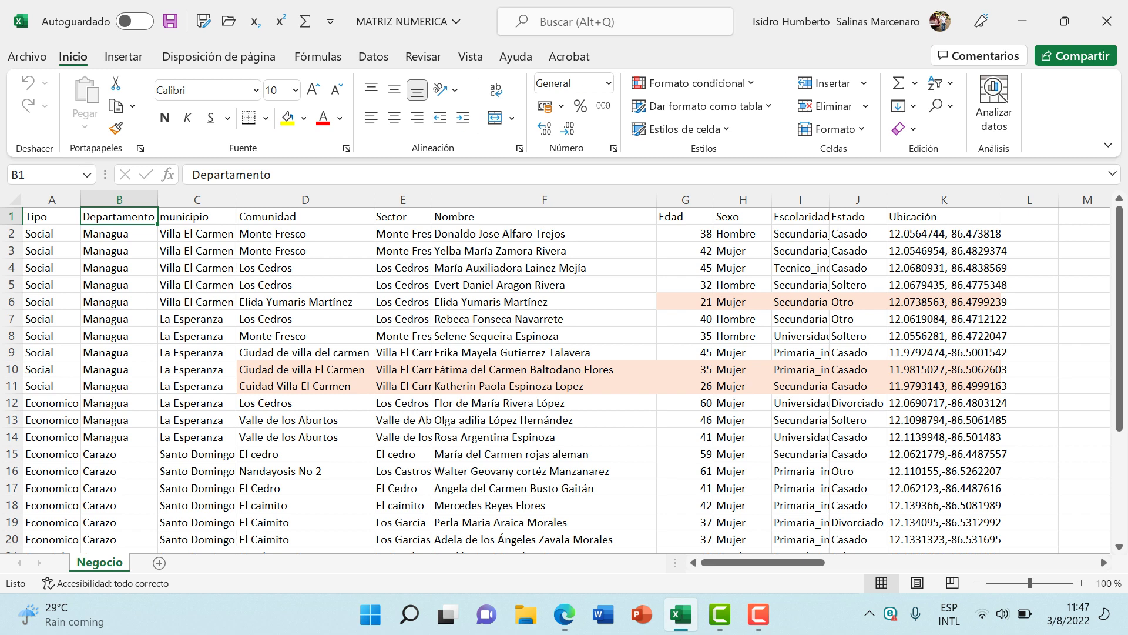
{"action": "key", "text": "Right"}
{"action": "key", "text": "Right"}
{"action": "key", "text": "Right"}
{"action": "key", "text": "Right"}
{"action": "key", "text": "Right"}
{"action": "key", "text": "Right"}
{"action": "key", "text": "Right"}
{"action": "key", "text": "Right"}
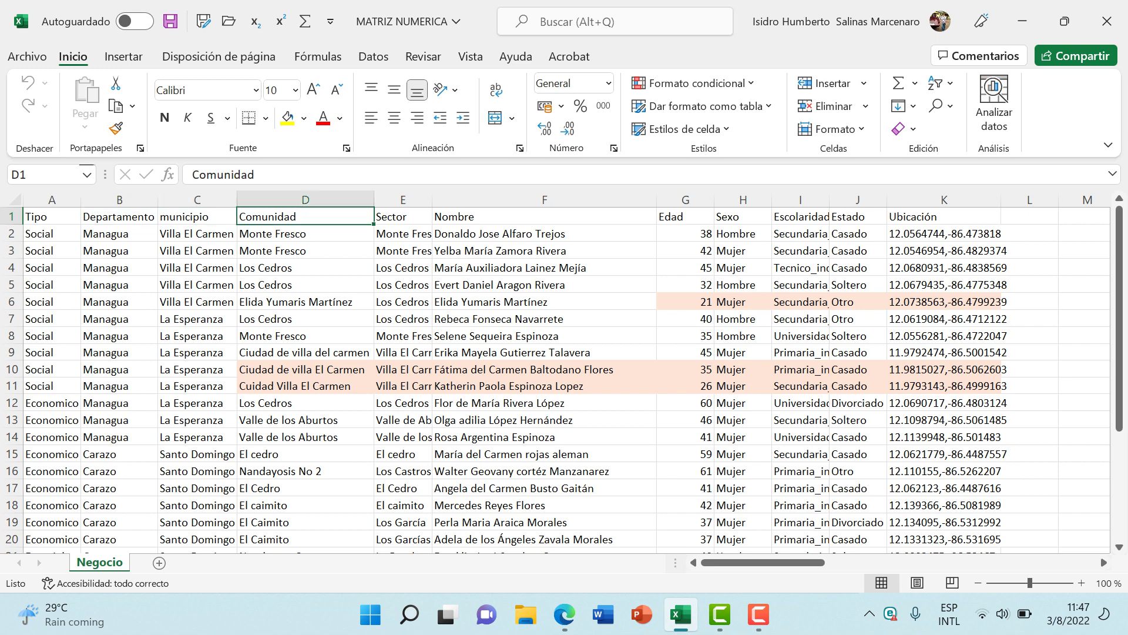
{"action": "key", "text": "Right"}
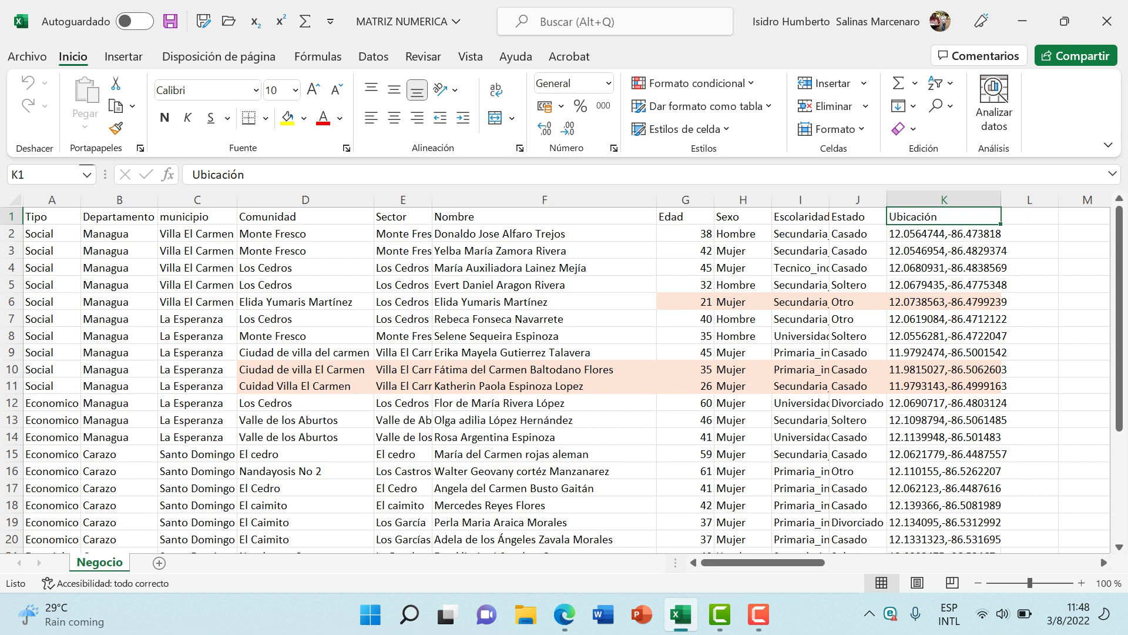
Examine how the coordinate pairs are written in the first cells beneath the Ubicación header.
{"action": "key", "text": "Down"}
{"action": "key", "text": "Down"}
{"action": "key", "text": "Down"}
{"action": "key", "text": "Down"}
{"action": "key", "text": "Down"}
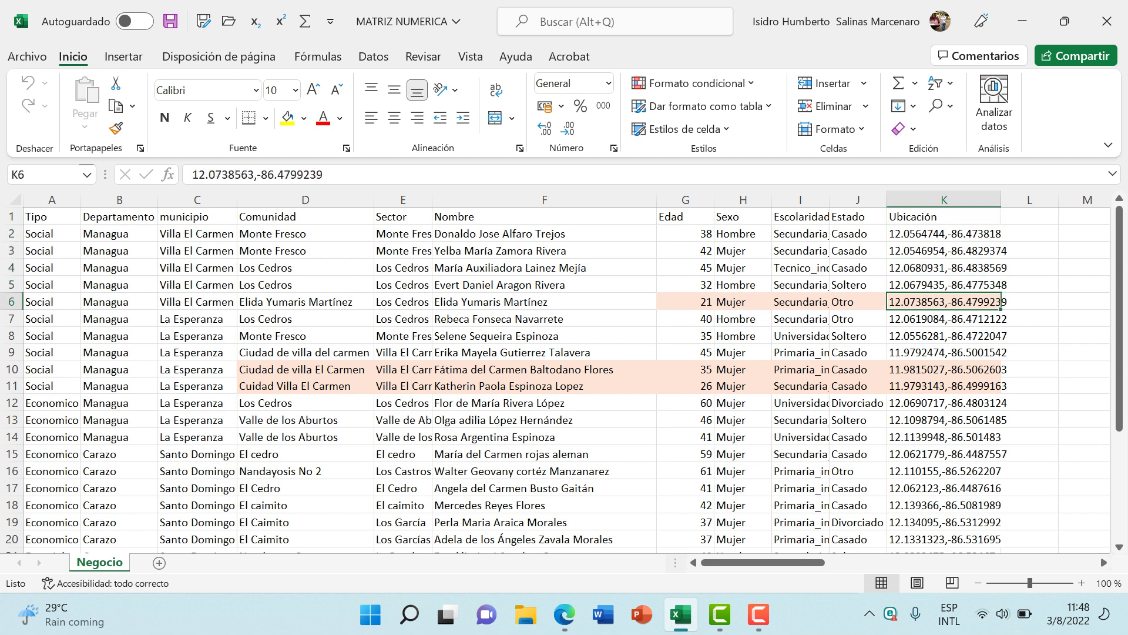
{"action": "key", "text": "Up"}
{"action": "key", "text": "Up"}
{"action": "key", "text": "Up"}
{"action": "key", "text": "Up"}
{"action": "key", "text": "Up"}
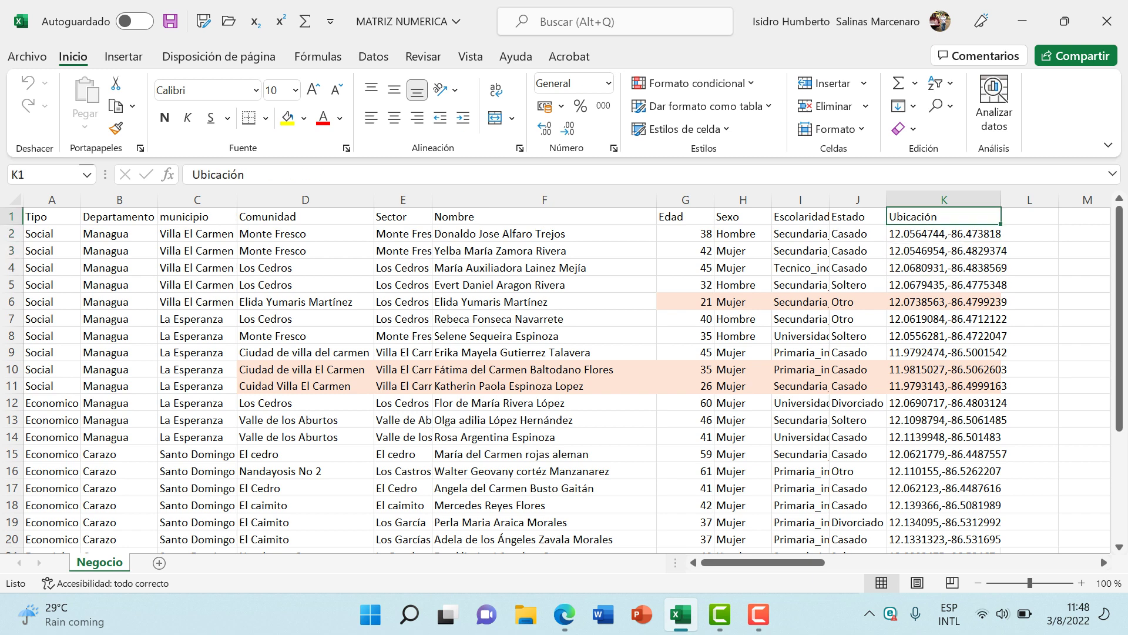
{"action": "key", "text": "Down"}
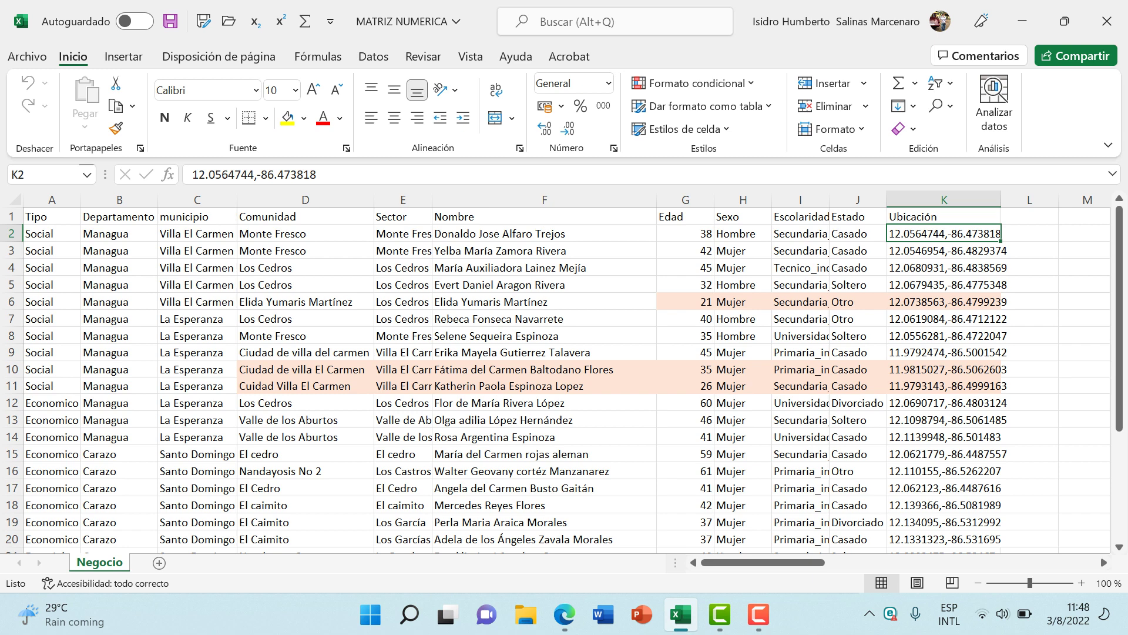
{"action": "key", "text": "Down"}
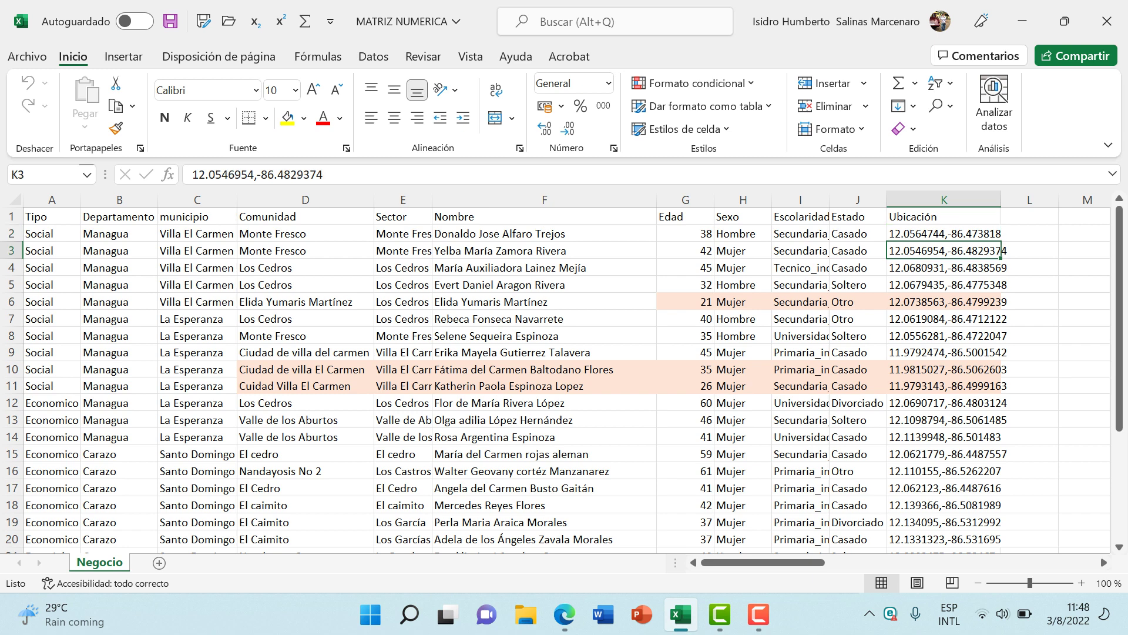
{"action": "key", "text": "Down"}
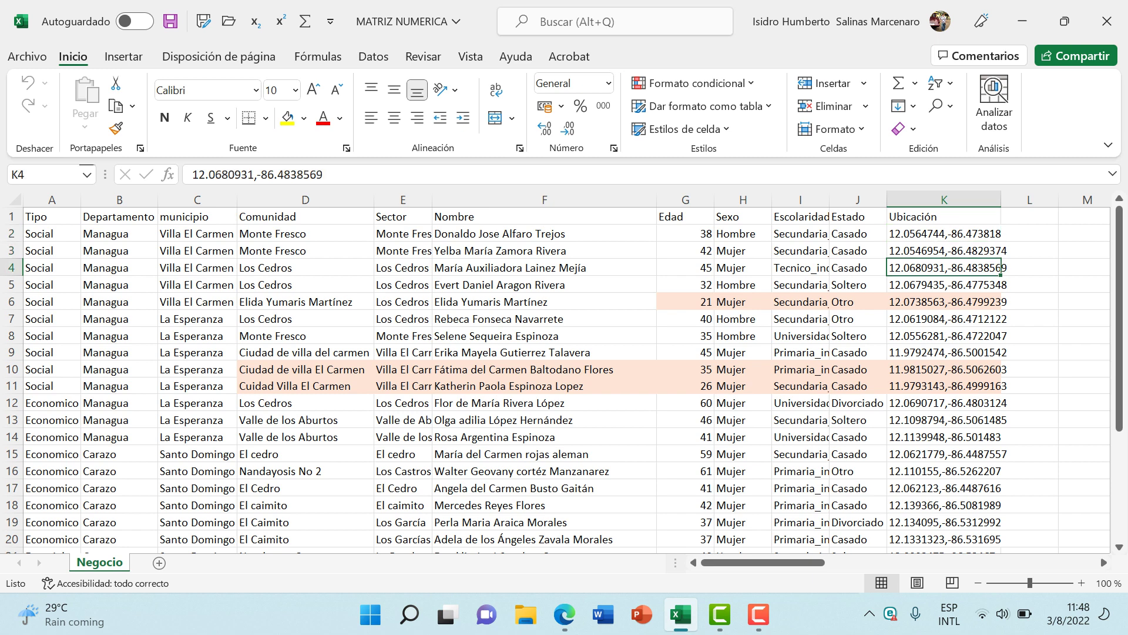
{"action": "key", "text": "Up"}
{"action": "key", "text": "Up"}
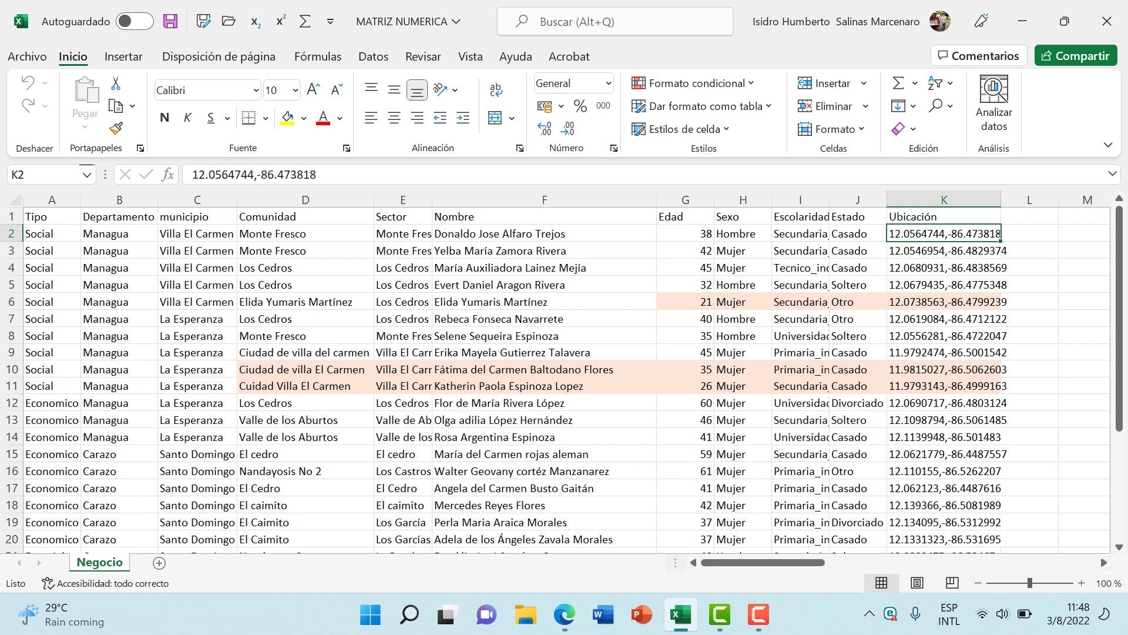
Select the coordinates in K2:K30 and start Text to Columns on them, treating the data as delimited.
{"action": "left_click", "coordinate": [945, 200]}
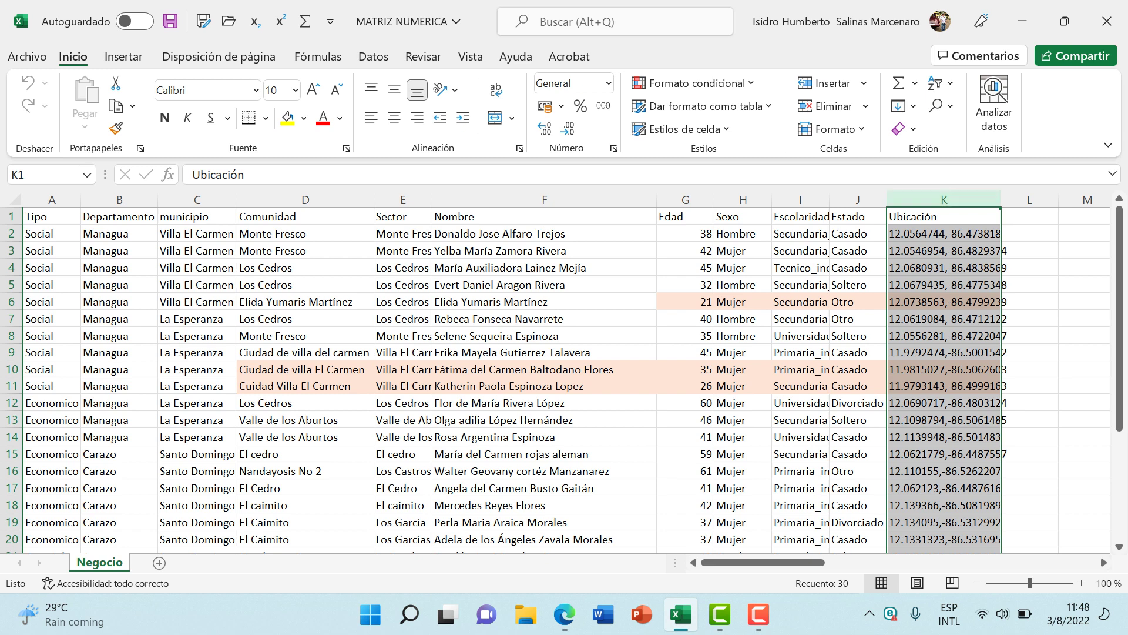
{"action": "left_click_drag", "start_coordinate": [945, 233], "coordinate": [999, 477]}
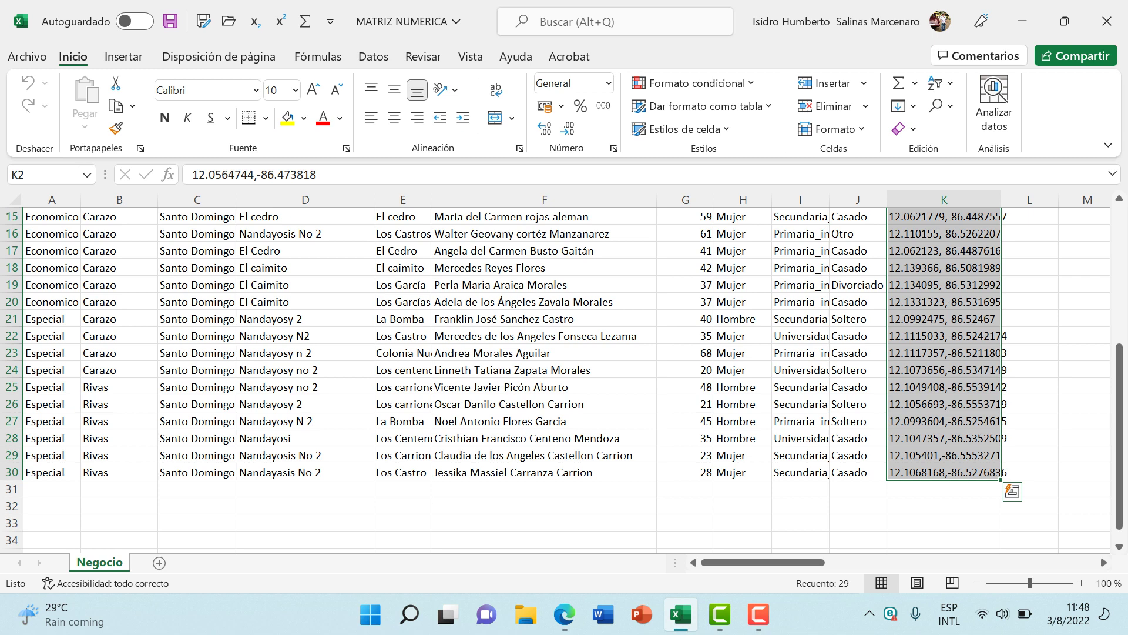
{"action": "key", "text": "F10"}
{"action": "scroll", "coordinate": [567, 380], "scroll_direction": "up", "scroll_amount": 5}
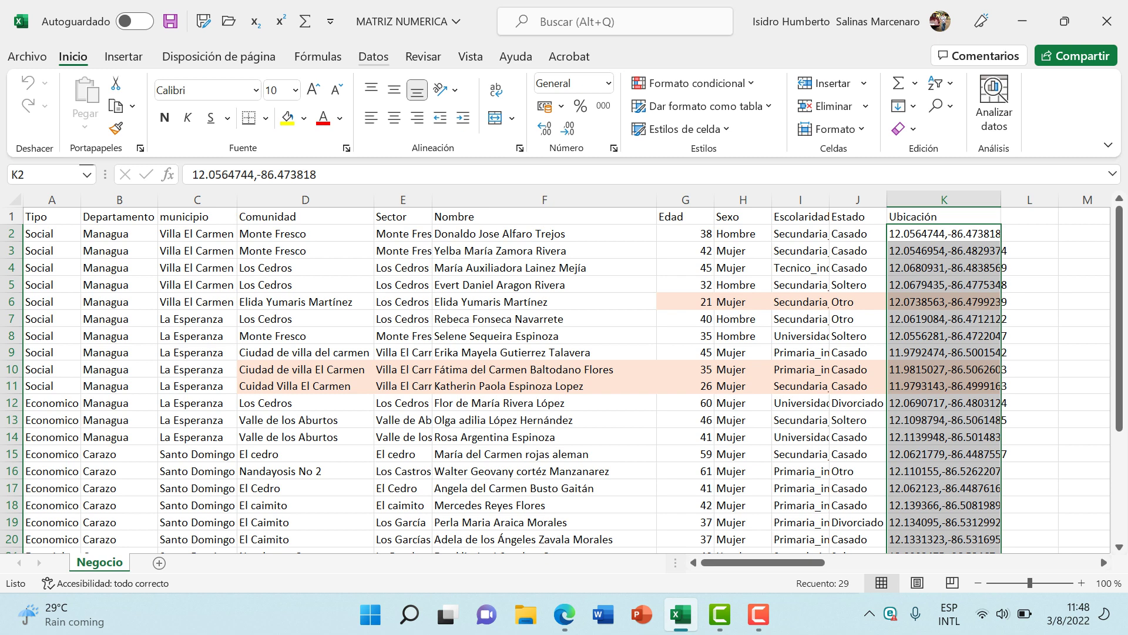
{"action": "left_click", "coordinate": [373, 57]}
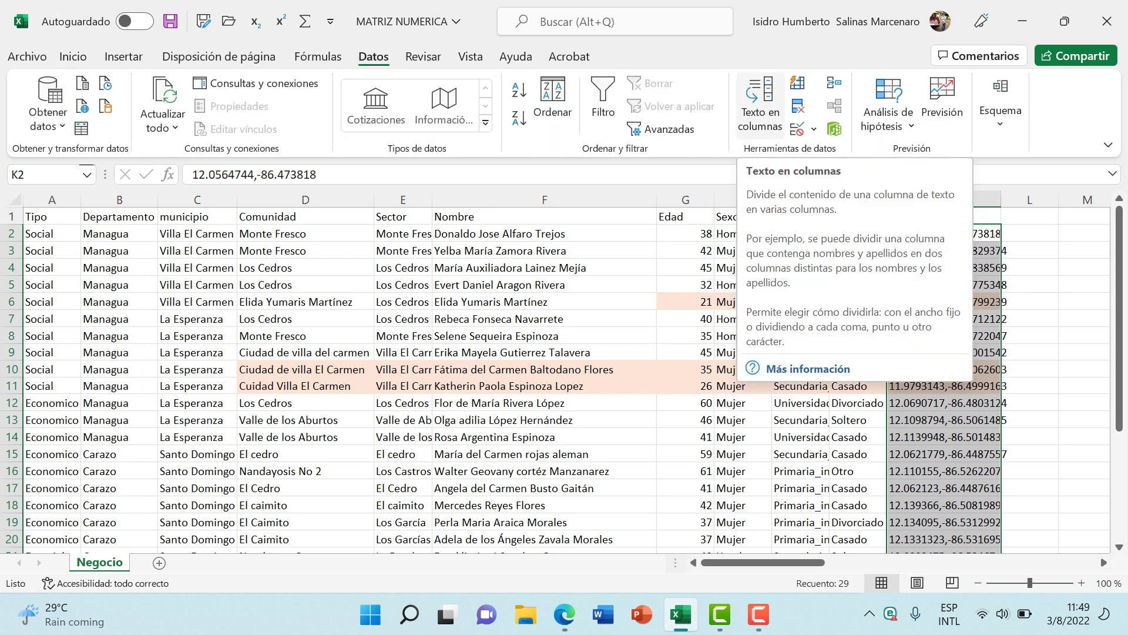
{"action": "left_click", "coordinate": [761, 106]}
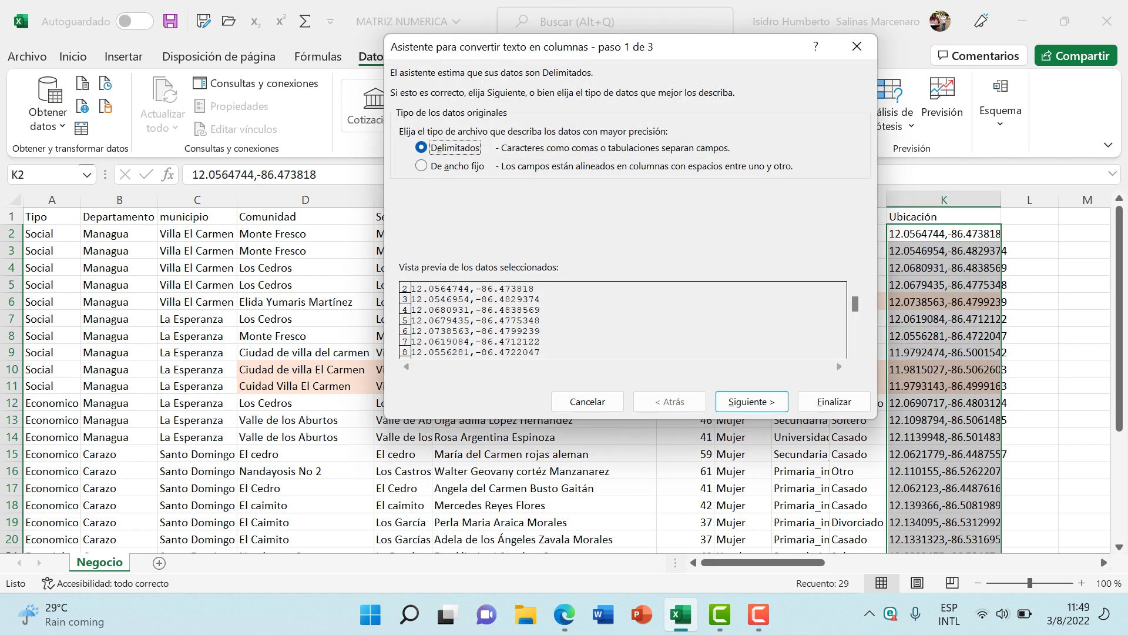
{"action": "left_click_drag", "start_coordinate": [729, 47], "coordinate": [920, 57]}
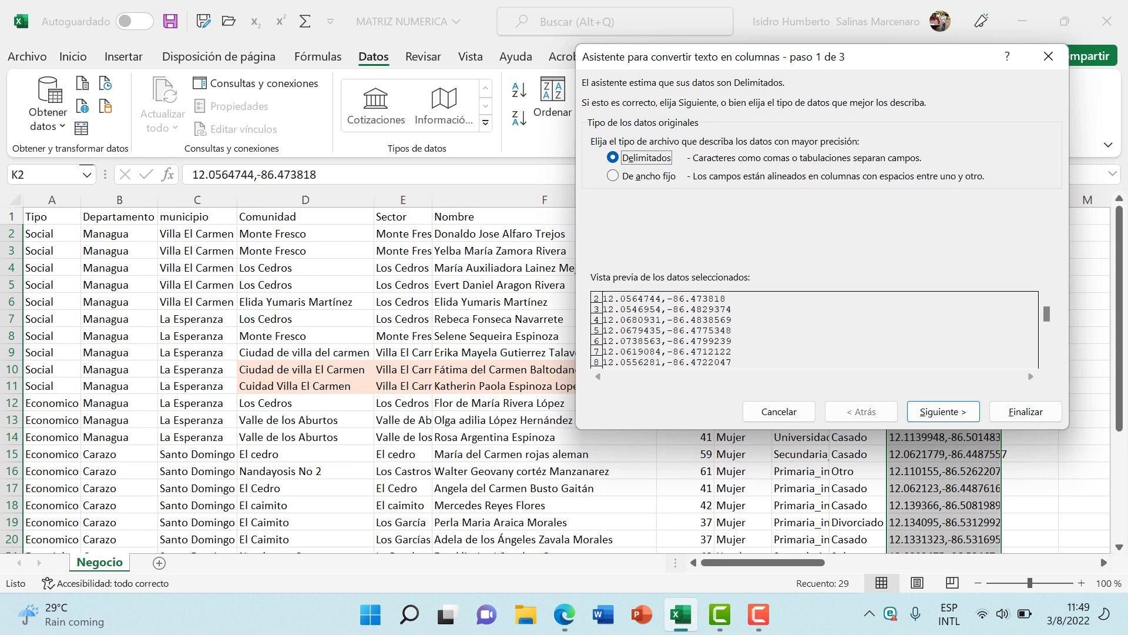
{"action": "key", "text": "Return"}
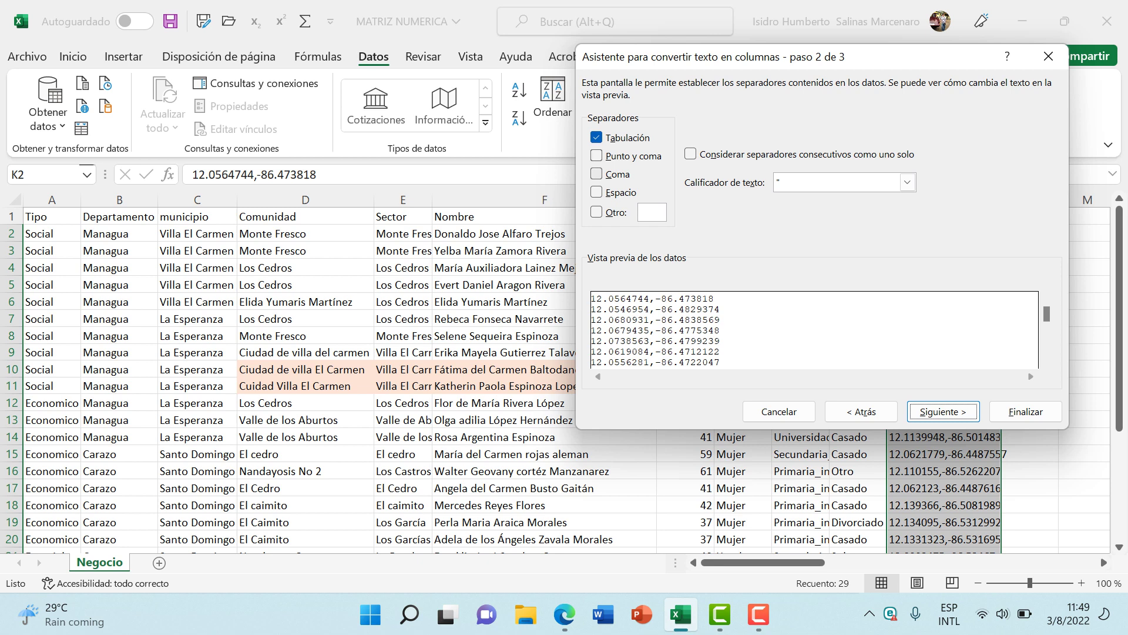
Add the comma as a separator and finish the split with General format and destination $K$2.
{"action": "key", "text": "alt+c"}
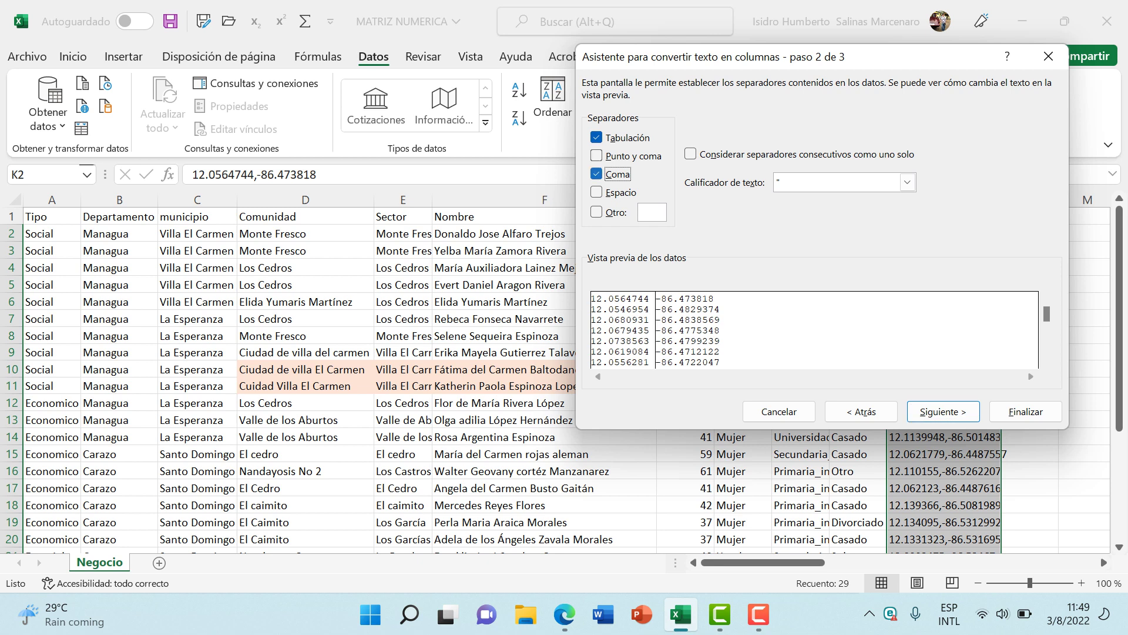
{"action": "key", "text": "alt+c"}
{"action": "key", "text": "alt+c"}
{"action": "key", "text": "alt+c"}
{"action": "key", "text": "alt+c"}
{"action": "key", "text": "Return"}
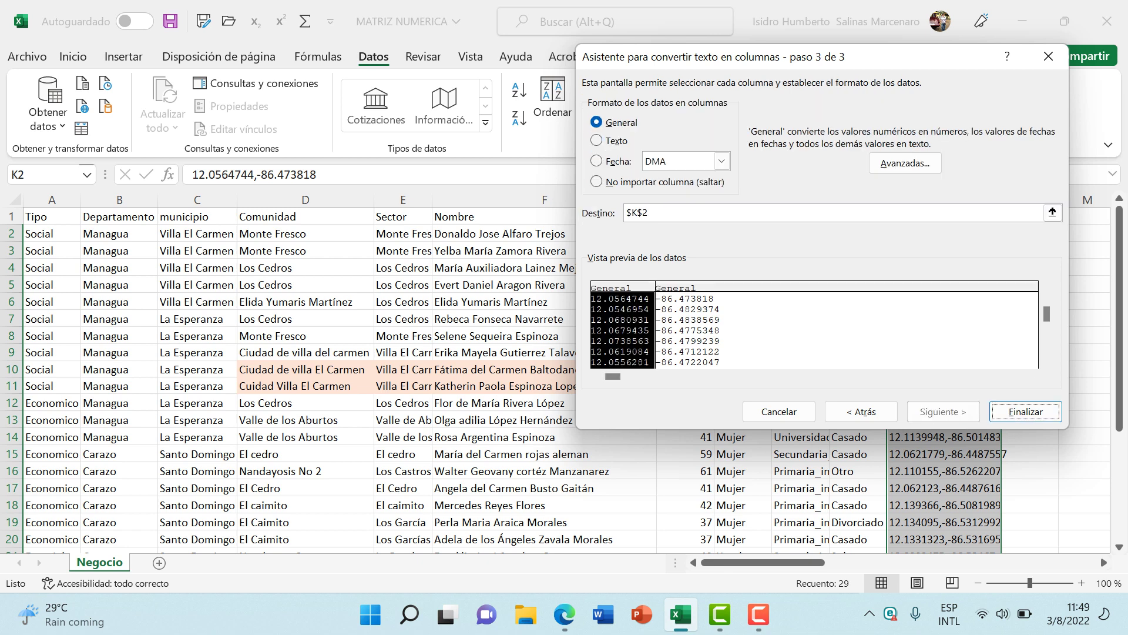
{"action": "left_click", "coordinate": [1025, 411]}
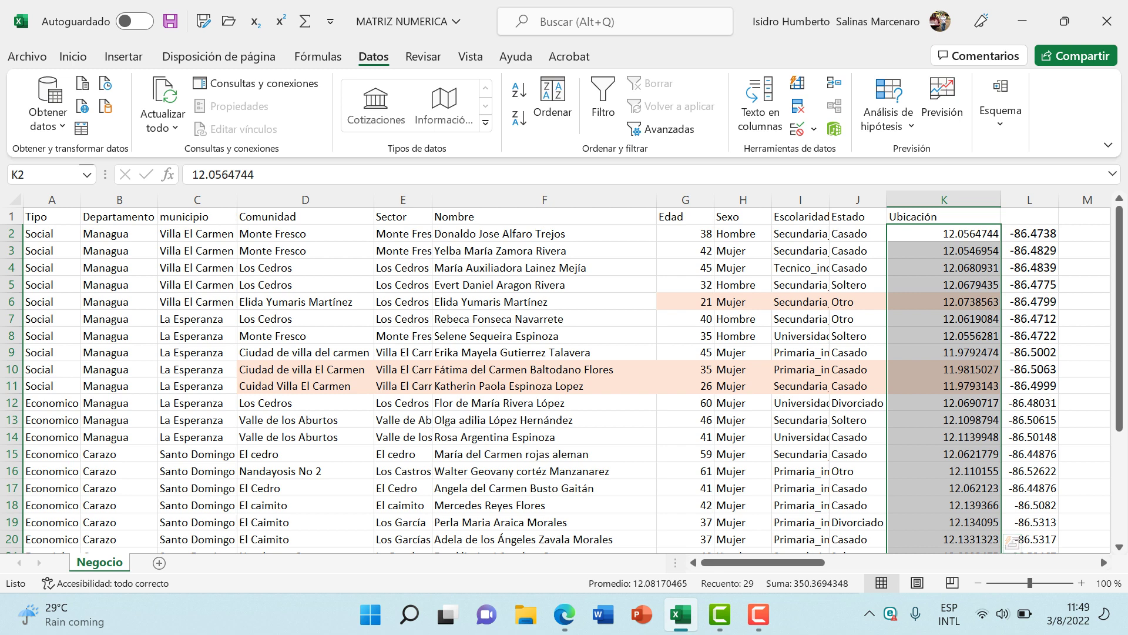
Rename the Ubicación header in K1 to Y_id and enter x_id as the header of the new coordinate column in L1.
{"action": "left_click", "coordinate": [943, 335]}
{"action": "left_click", "coordinate": [944, 234]}
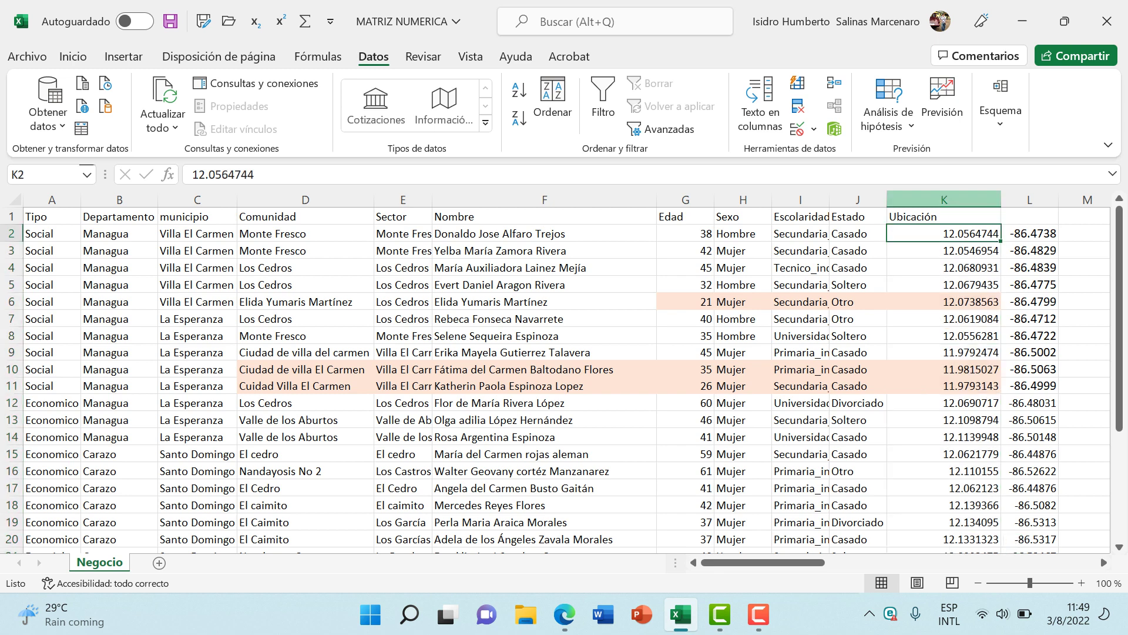
{"action": "left_click", "coordinate": [943, 200]}
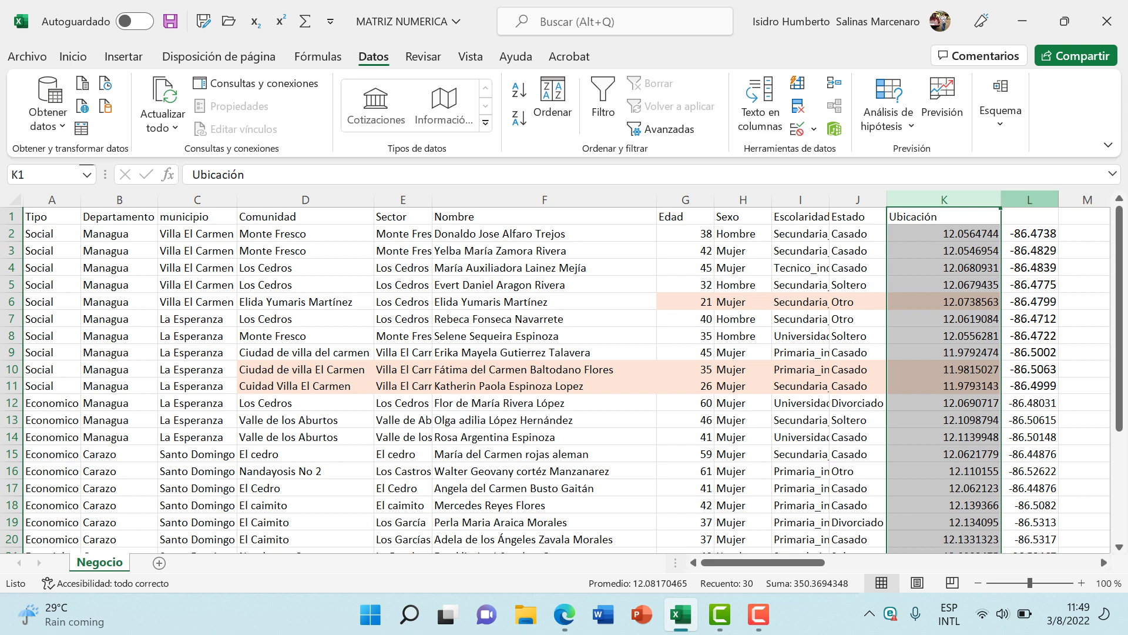
{"action": "left_click", "coordinate": [1029, 200]}
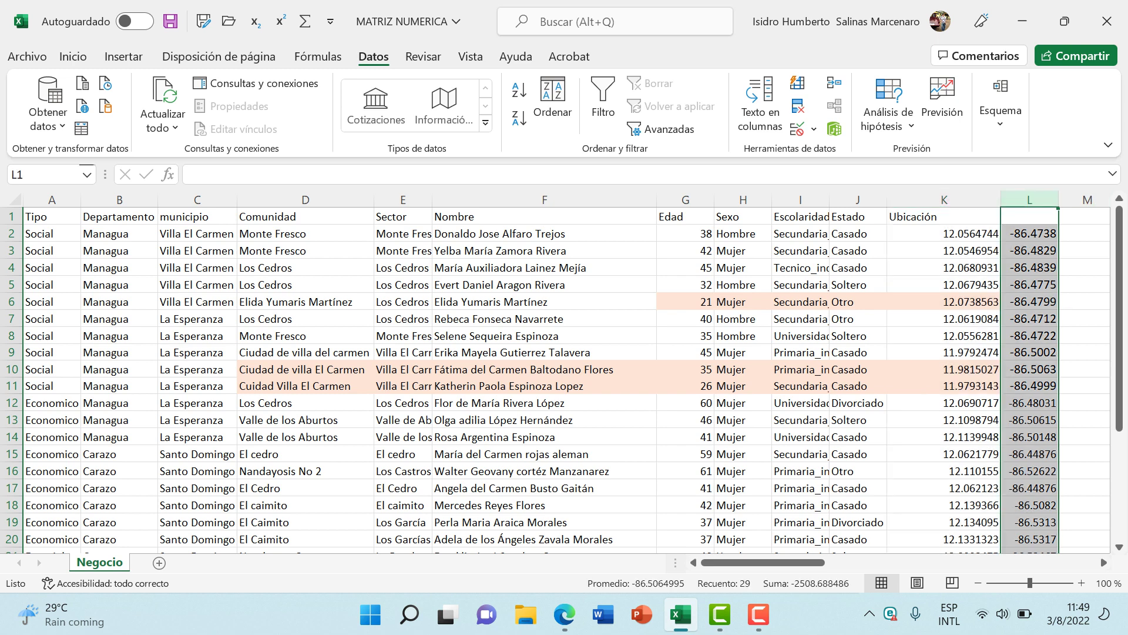
{"action": "left_click", "coordinate": [943, 216]}
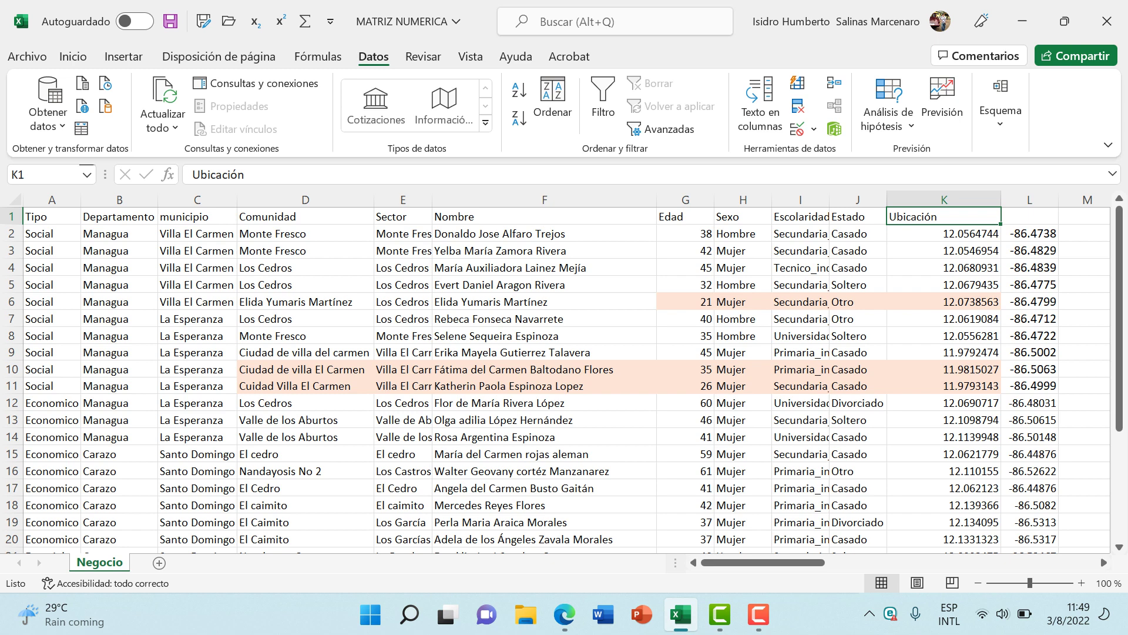
{"action": "type", "text": "Y"}
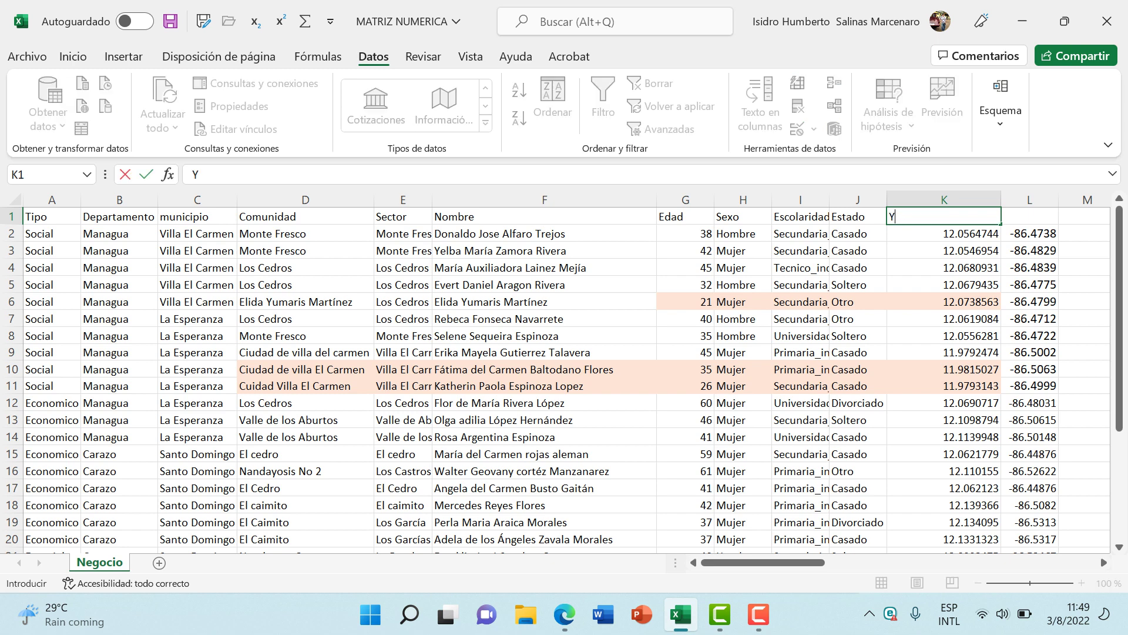
{"action": "type", "text": "_id"}
{"action": "key", "text": "Tab"}
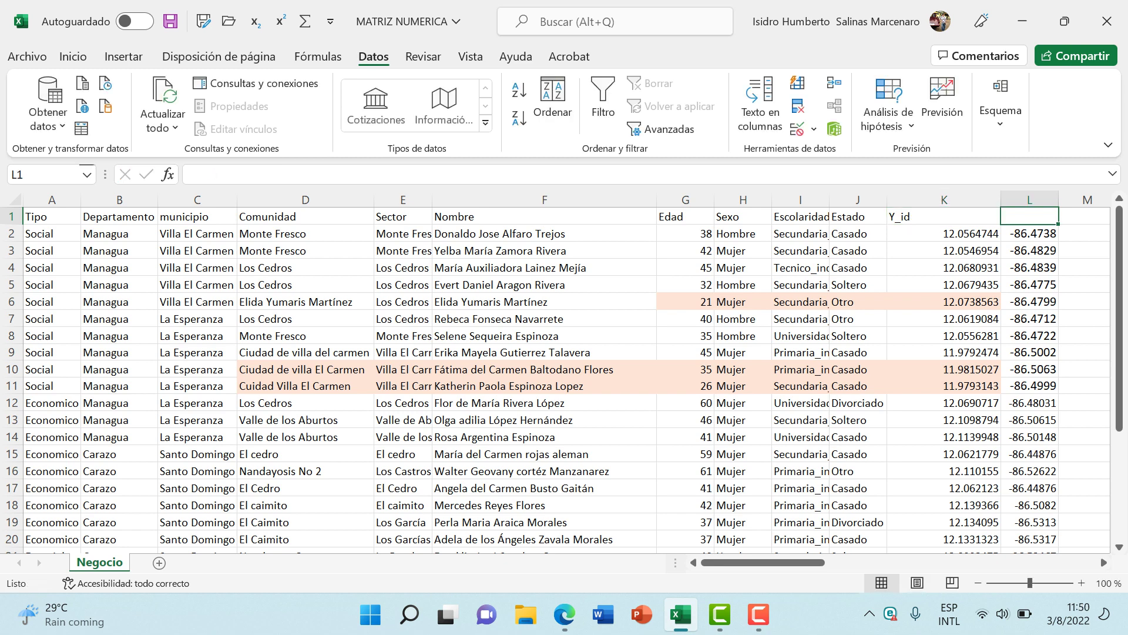
{"action": "type", "text": "x_i"}
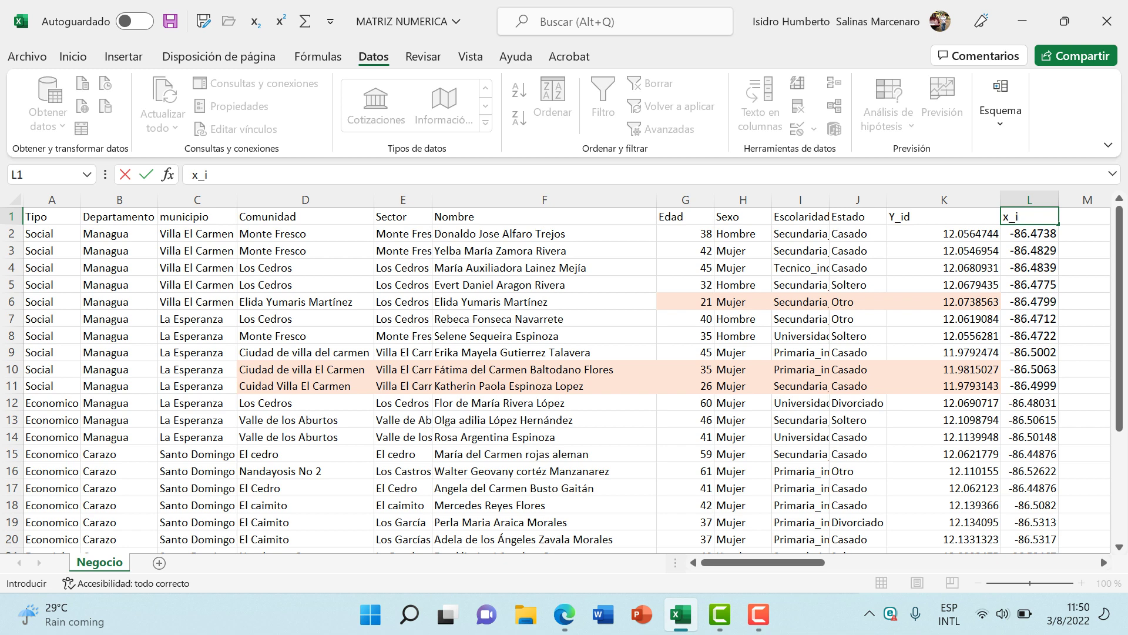
{"action": "type", "text": "d"}
{"action": "key", "text": "Return"}
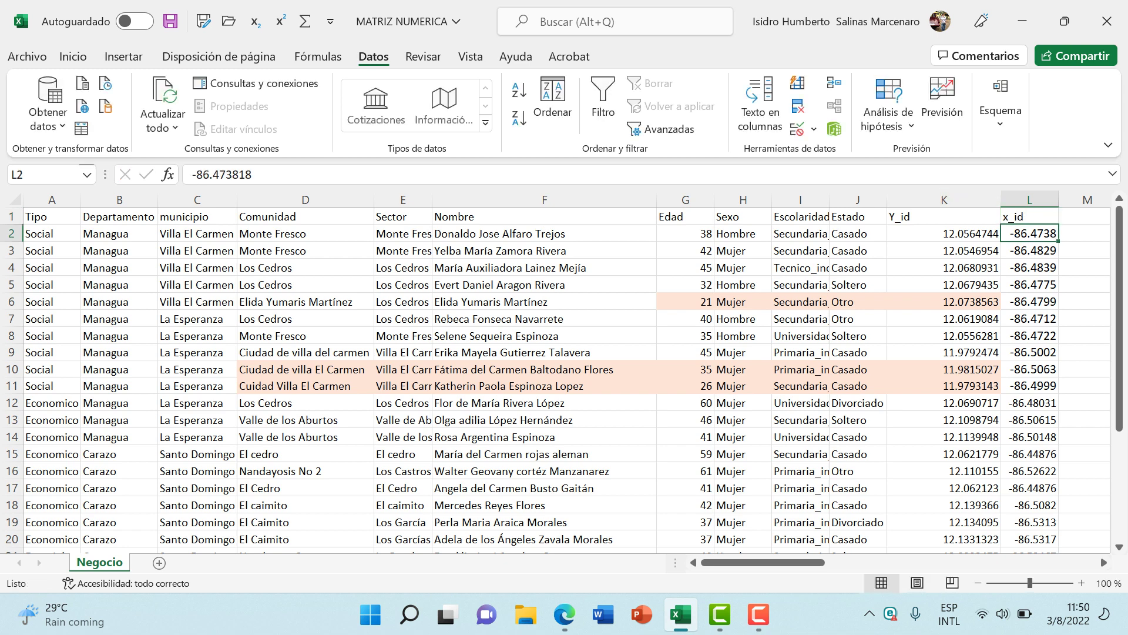
Insert two blank columns before the Tipo column, at columns A and B.
{"action": "left_click", "coordinate": [305, 335]}
{"action": "left_click", "coordinate": [197, 335]}
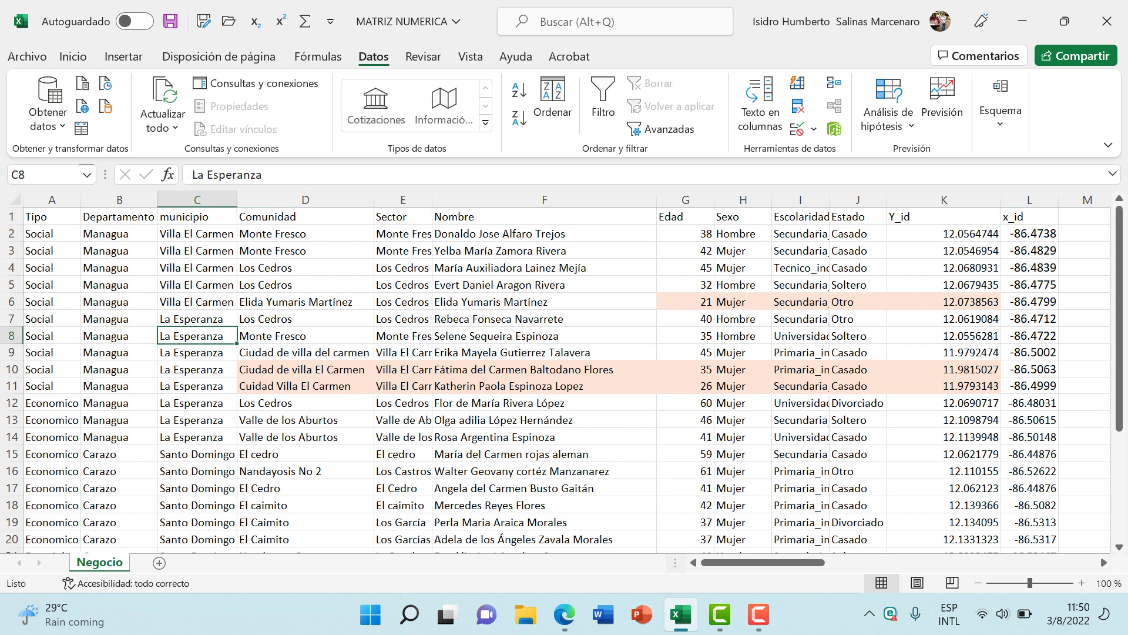
{"action": "left_click", "coordinate": [51, 336]}
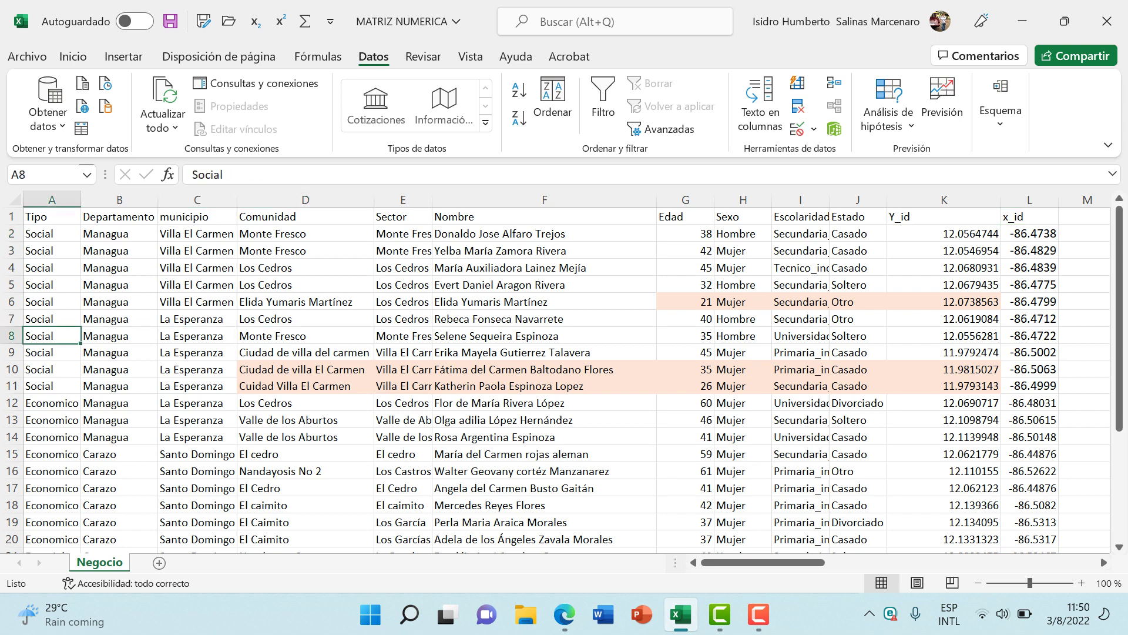
{"action": "left_click_drag", "start_coordinate": [52, 200], "coordinate": [112, 200]}
{"action": "right_click", "coordinate": [113, 200]}
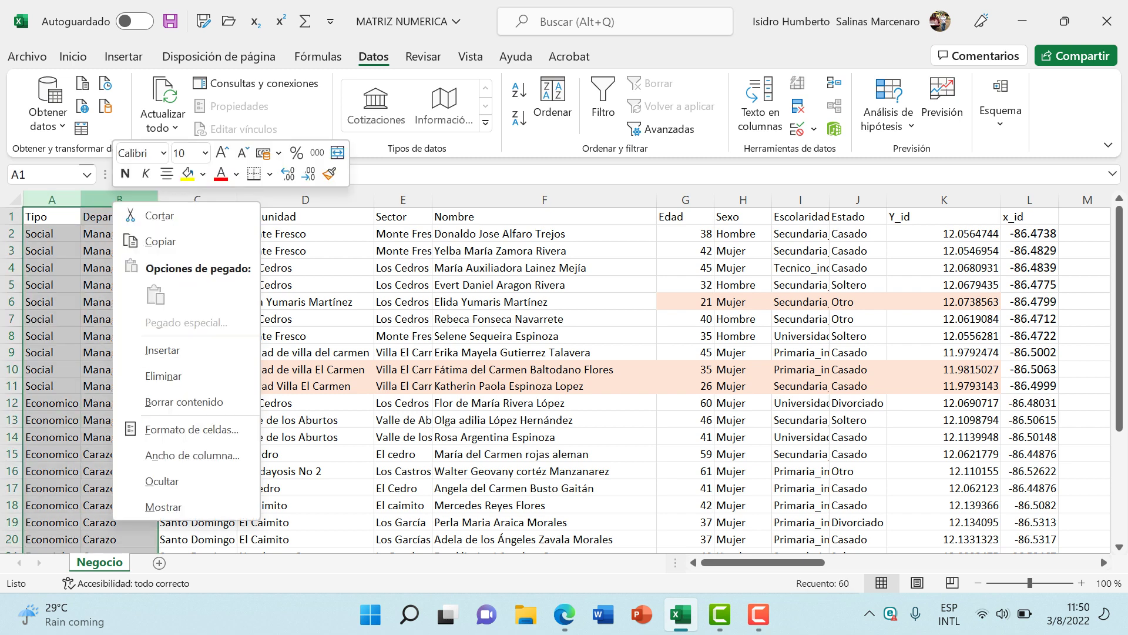
{"action": "left_click", "coordinate": [168, 350]}
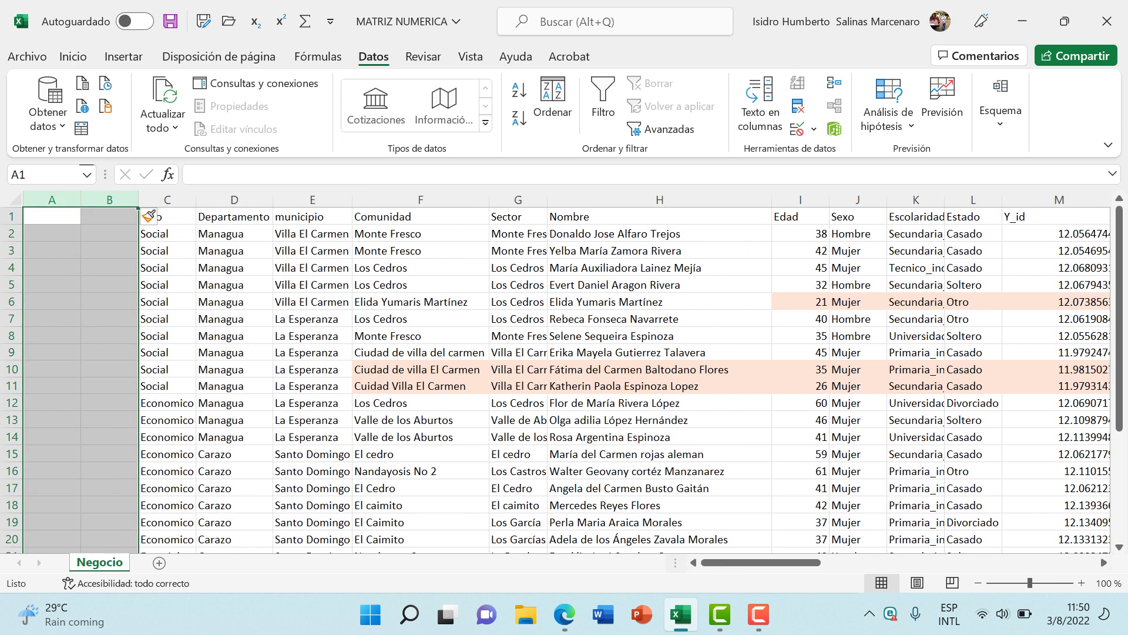
Select the whole Y_id and x_id columns (M:N) and cut them.
{"action": "left_click", "coordinate": [518, 267]}
{"action": "key", "text": "Right"}
{"action": "key", "text": "Right"}
{"action": "key", "text": "Right"}
{"action": "key", "text": "Right"}
{"action": "key", "text": "Right"}
{"action": "key", "text": "Right"}
{"action": "key", "text": "Right"}
{"action": "key", "text": "Right"}
{"action": "key", "text": "Right"}
{"action": "key", "text": "Right"}
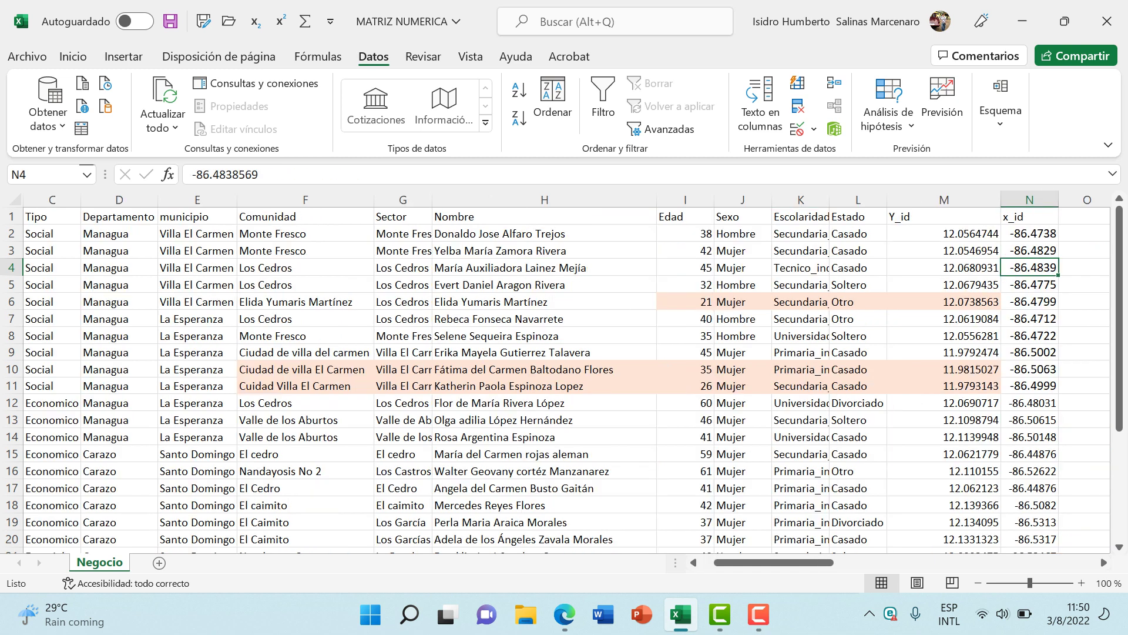
{"action": "left_click_drag", "start_coordinate": [809, 200], "coordinate": [895, 200]}
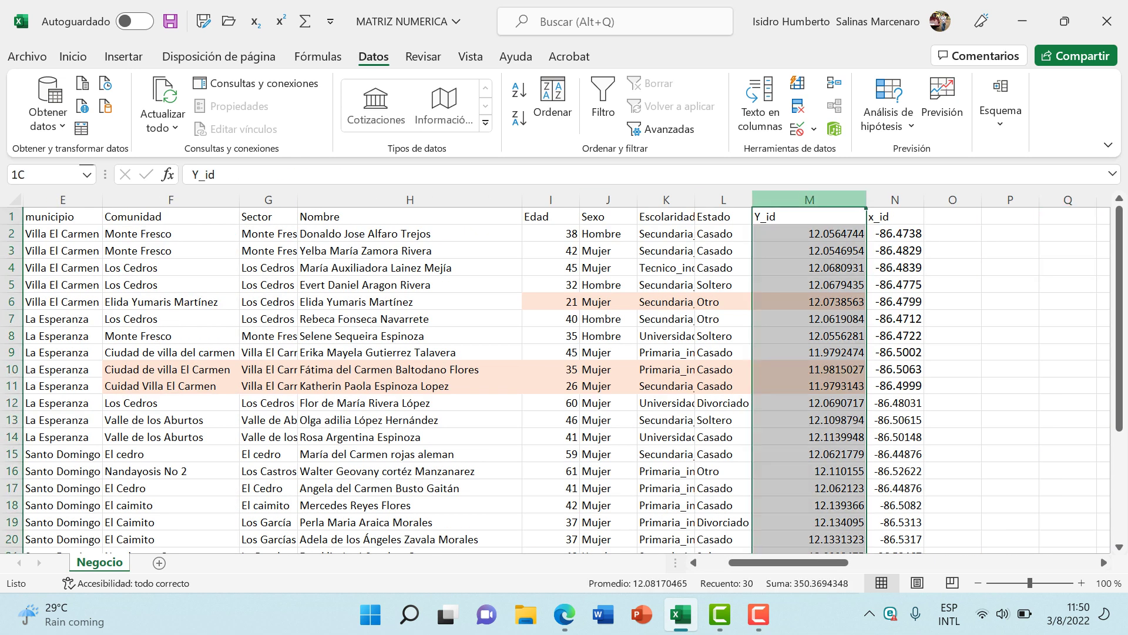
{"action": "right_click", "coordinate": [831, 200]}
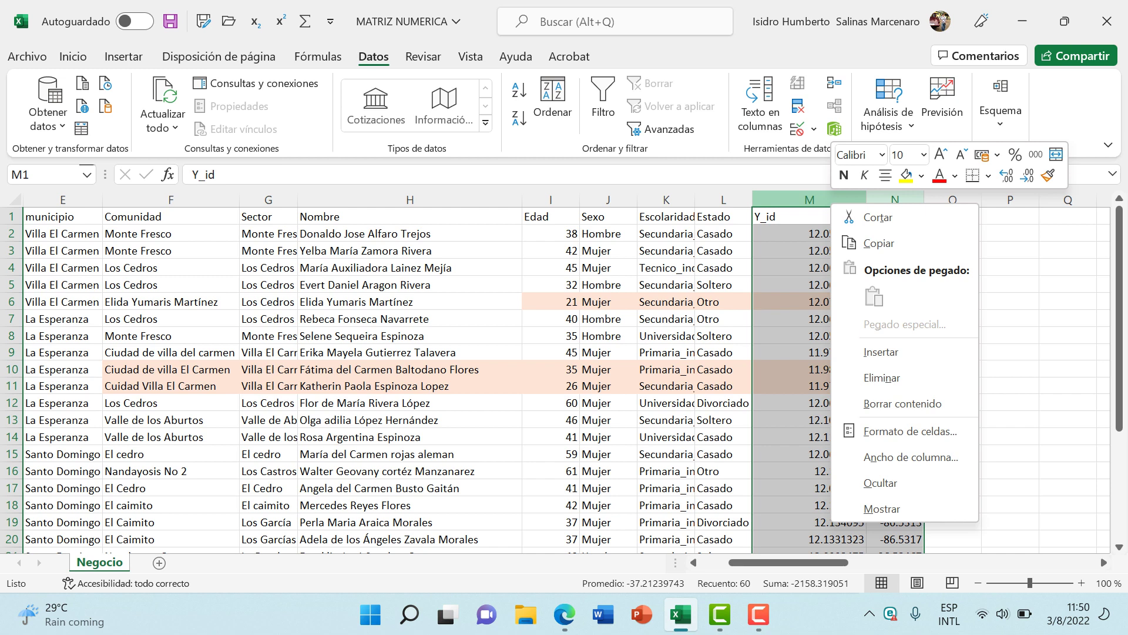
{"action": "key", "text": "Escape"}
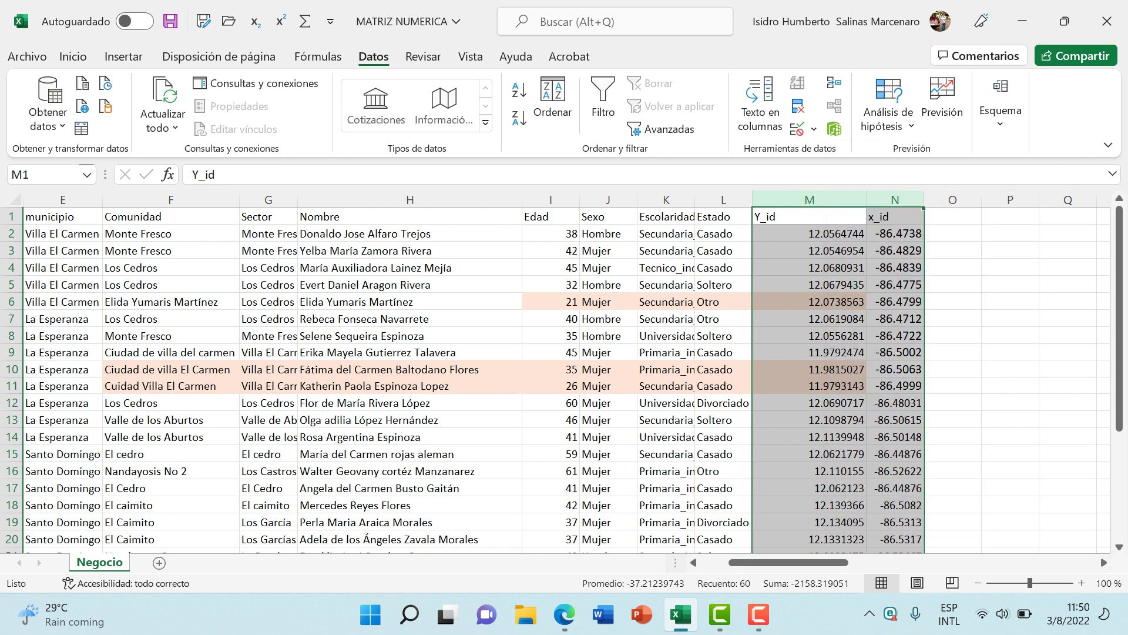
{"action": "key", "text": "ctrl+c"}
Place the cut Y_id and x_id columns in the empty columns A and B, ahead of Tipo.
{"action": "key", "text": "Left"}
{"action": "key", "text": "Left"}
{"action": "key", "text": "Left"}
{"action": "key", "text": "Left"}
{"action": "key", "text": "Left"}
{"action": "key", "text": "Left"}
{"action": "key", "text": "Left"}
{"action": "key", "text": "Left"}
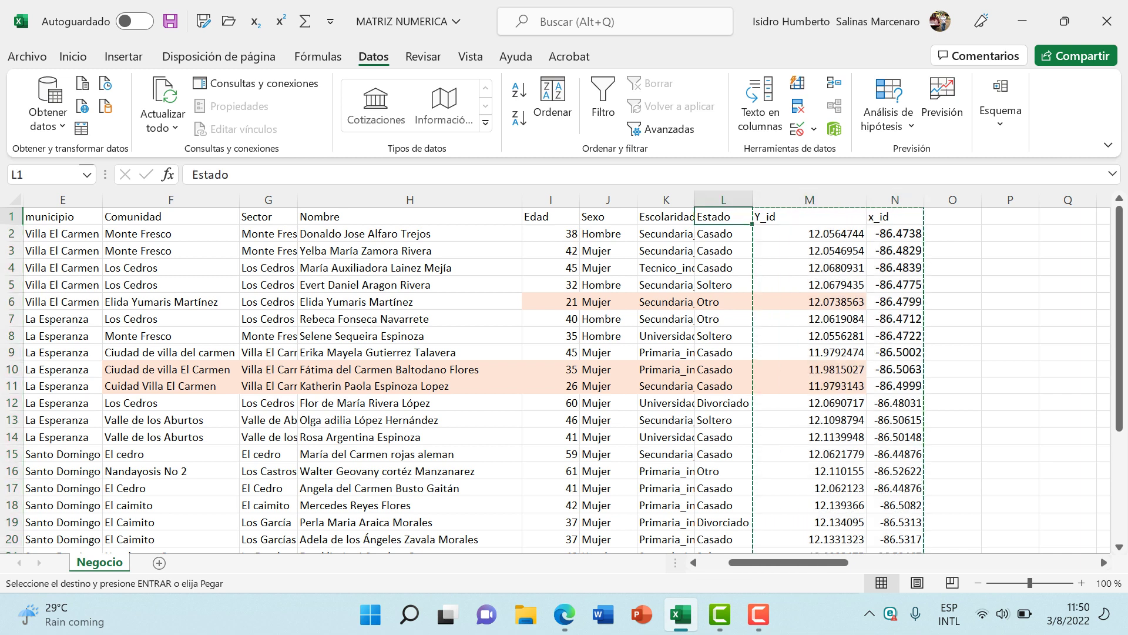
{"action": "key", "text": "Left"}
{"action": "key", "text": "Left"}
{"action": "key", "text": "Left"}
{"action": "key", "text": "Left"}
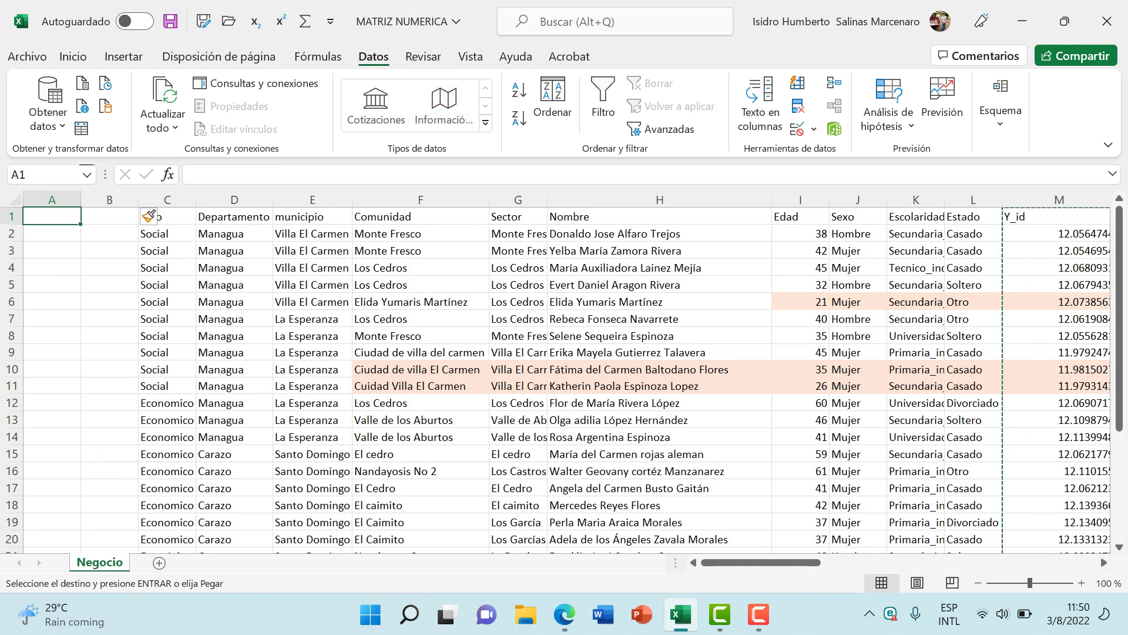
{"action": "left_click", "coordinate": [59, 200]}
{"action": "right_click", "coordinate": [61, 200]}
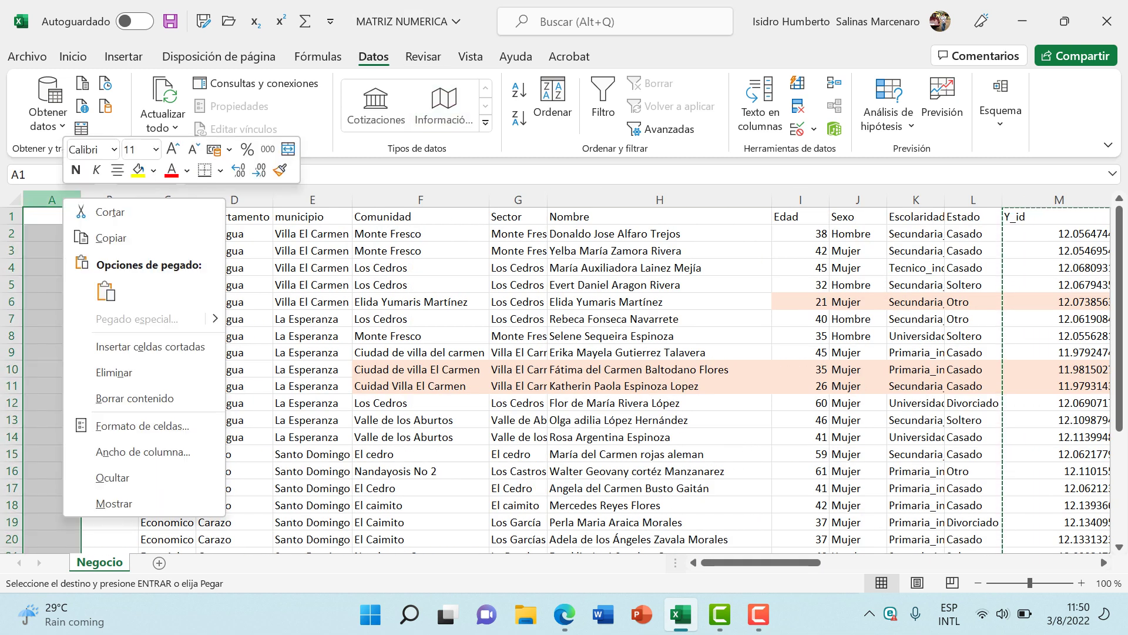
{"action": "left_click", "coordinate": [141, 346]}
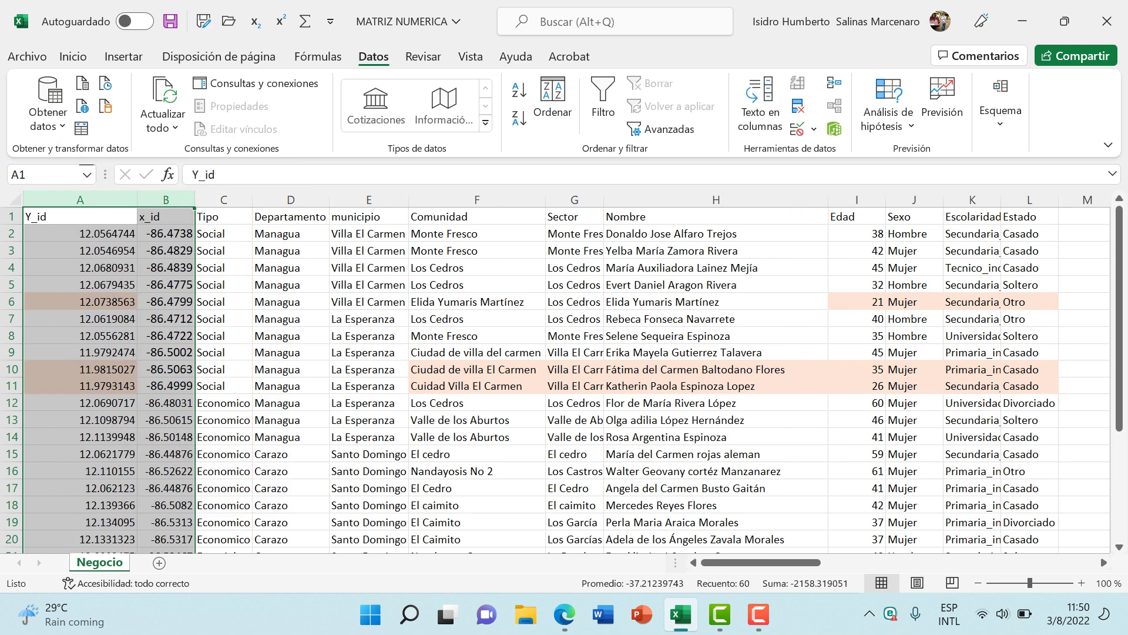
Adjust the widths of columns A and B to fit the coordinates, and save the workbook.
{"action": "left_click", "coordinate": [80, 285]}
{"action": "mouse_move", "coordinate": [137, 200]}
{"action": "left_mouse_down"}
{"action": "mouse_move", "coordinate": [86, 200]}
{"action": "mouse_move", "coordinate": [157, 200]}
{"action": "left_mouse_up"}
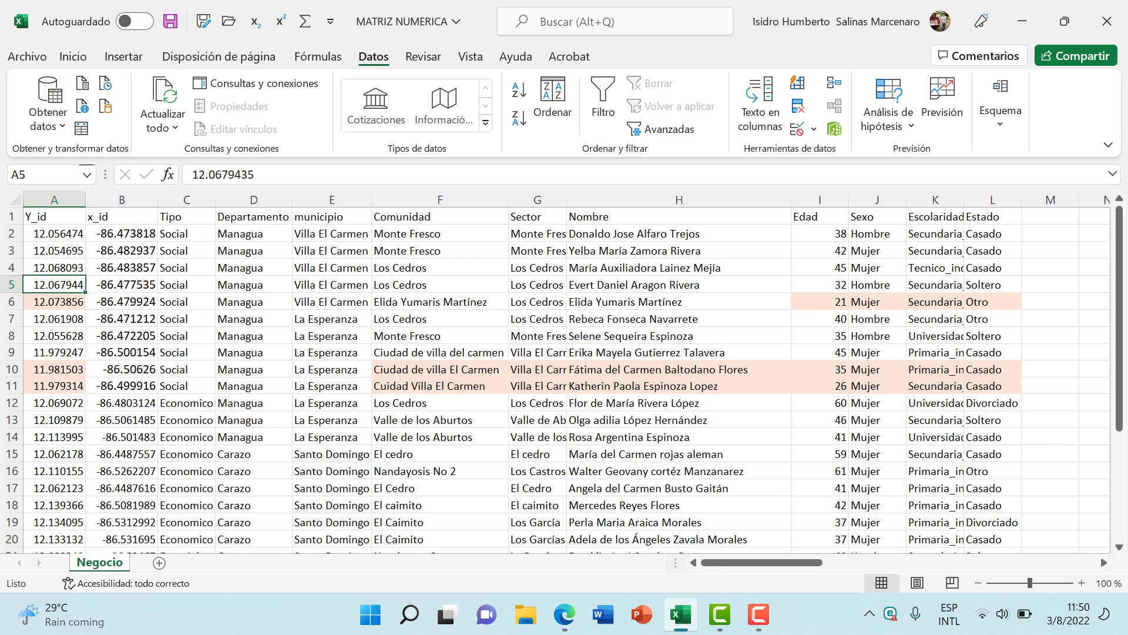
{"action": "left_click", "coordinate": [122, 268]}
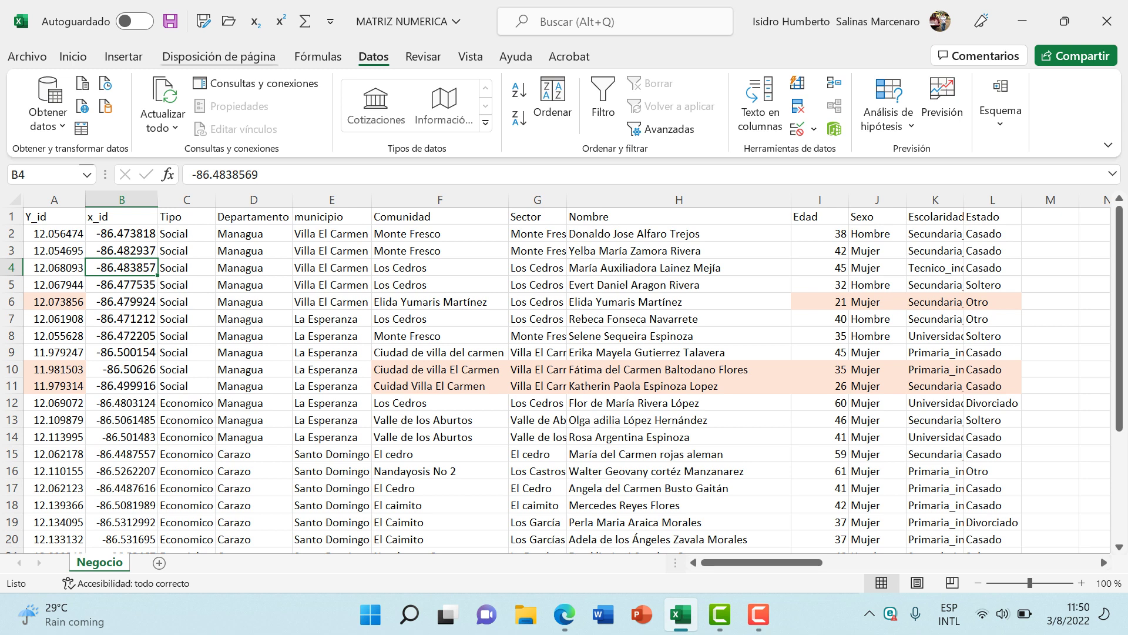
{"action": "left_click", "coordinate": [170, 21]}
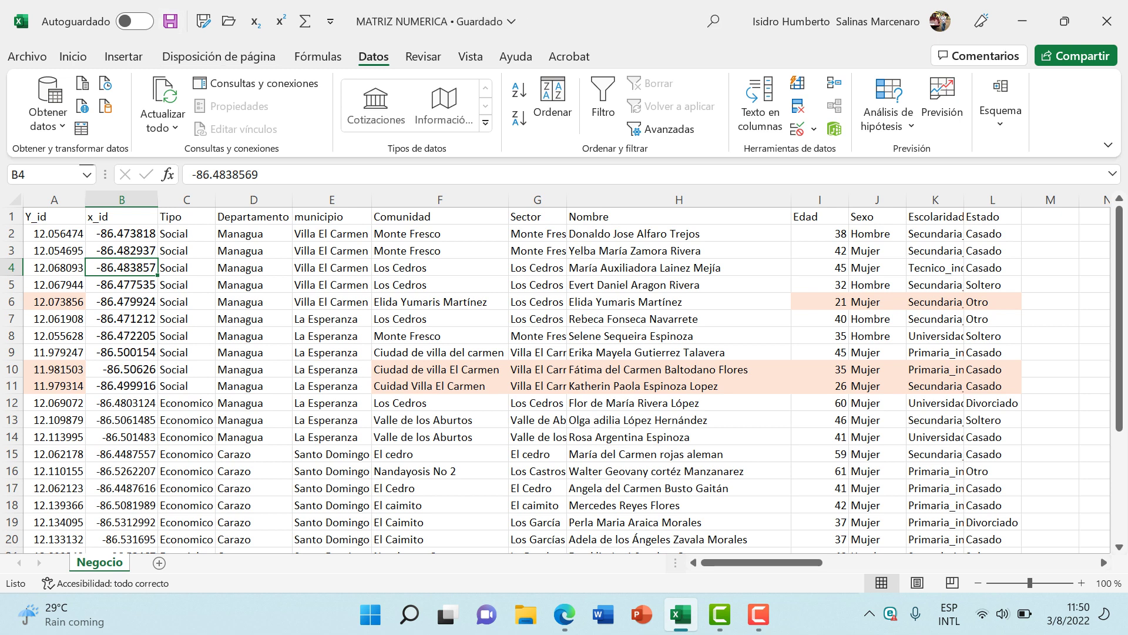
Select the full data table A1:L30, from the Y_id header to the last record.
{"action": "left_click", "coordinate": [54, 234]}
{"action": "key", "text": "Up"}
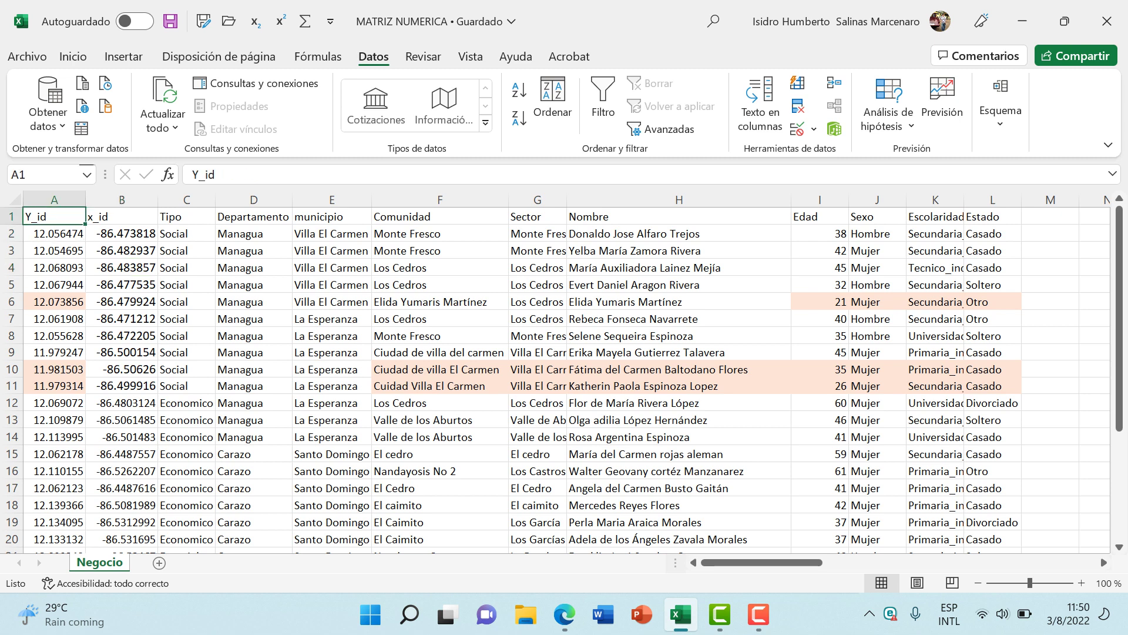
{"action": "key", "text": "shift+Down"}
{"action": "key", "text": "shift+Right"}
{"action": "key", "text": "shift+Right"}
{"action": "key", "text": "shift+Right"}
{"action": "key", "text": "shift+Right"}
{"action": "key", "text": "shift+Right"}
{"action": "key", "text": "shift+Right"}
{"action": "key", "text": "shift+Right"}
{"action": "key", "text": "shift+Right"}
{"action": "key", "text": "shift+Right"}
{"action": "key", "text": "shift+Right"}
{"action": "key", "text": "shift+Right"}
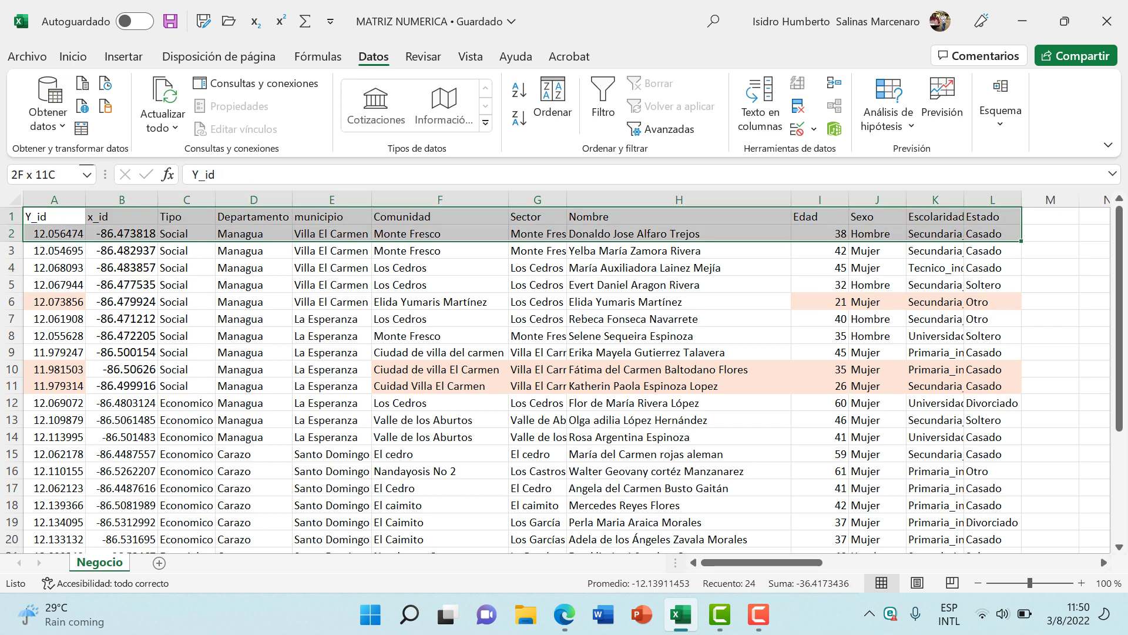
{"action": "key", "text": "shift+Down"}
{"action": "key", "text": "shift+Down"}
{"action": "key", "text": "shift+Down"}
{"action": "key", "text": "shift+Down"}
{"action": "key", "text": "shift+Down"}
{"action": "key", "text": "shift+Down"}
{"action": "key", "text": "shift+Down"}
{"action": "key", "text": "shift+Down"}
{"action": "key", "text": "shift+Down"}
{"action": "key", "text": "shift+Down"}
{"action": "key", "text": "shift+Down"}
{"action": "key", "text": "shift+Down"}
{"action": "key", "text": "shift+Down"}
{"action": "key", "text": "shift+Down"}
{"action": "key", "text": "shift+Down"}
{"action": "key", "text": "shift+Down"}
{"action": "key", "text": "shift+Down"}
{"action": "key", "text": "shift+Down"}
{"action": "key", "text": "shift+Down"}
{"action": "key", "text": "shift+Down"}
{"action": "key", "text": "shift+Down"}
{"action": "key", "text": "shift+Down"}
{"action": "key", "text": "shift+Down"}
{"action": "key", "text": "shift+Down"}
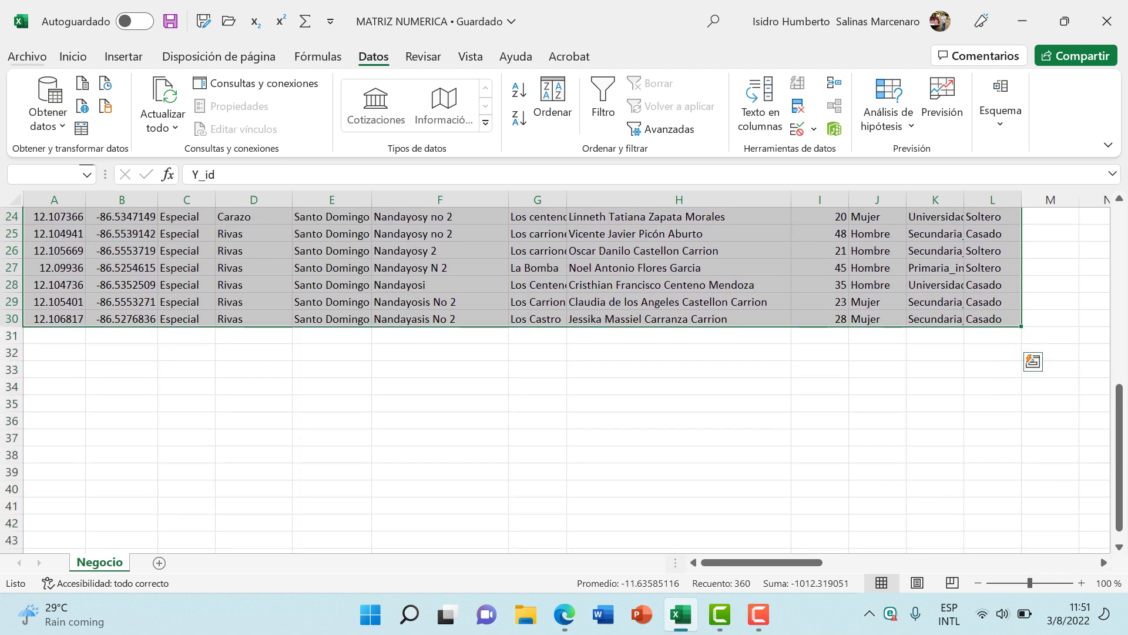
Save the sheet as matriz_georeferenciable in Texto (MS-DOS) (*.txt) format in D: > VIDEO NUEVO, and close the workbook.
{"action": "left_click", "coordinate": [27, 57]}
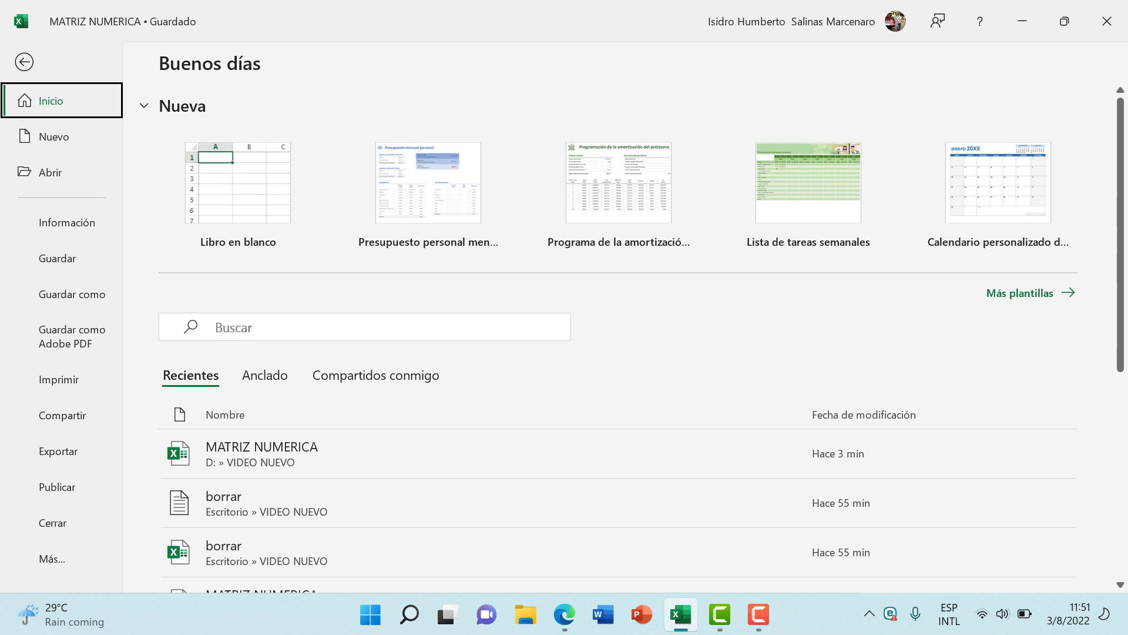
{"action": "key", "text": "F10"}
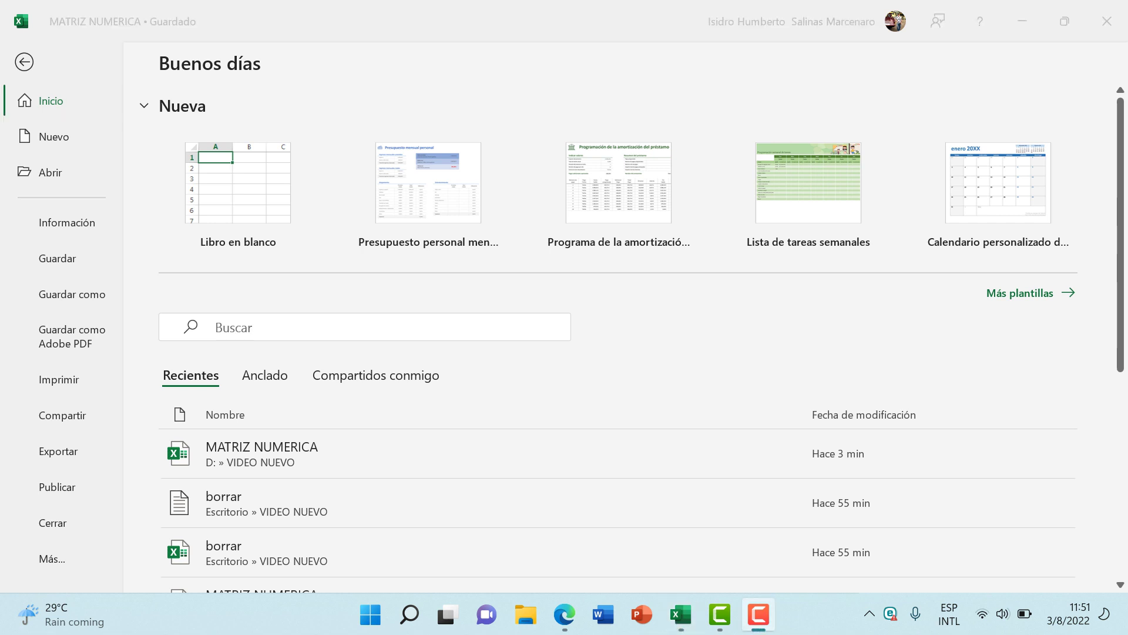
{"action": "left_click", "coordinate": [72, 294]}
{"action": "left_click", "coordinate": [71, 294]}
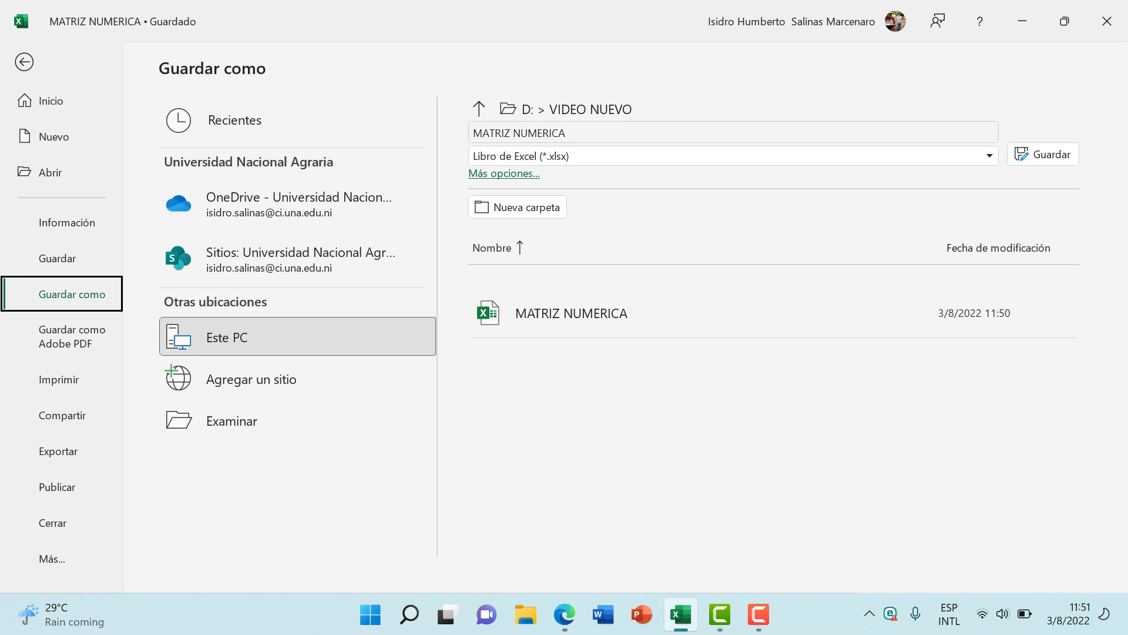
{"action": "left_click", "coordinate": [734, 132]}
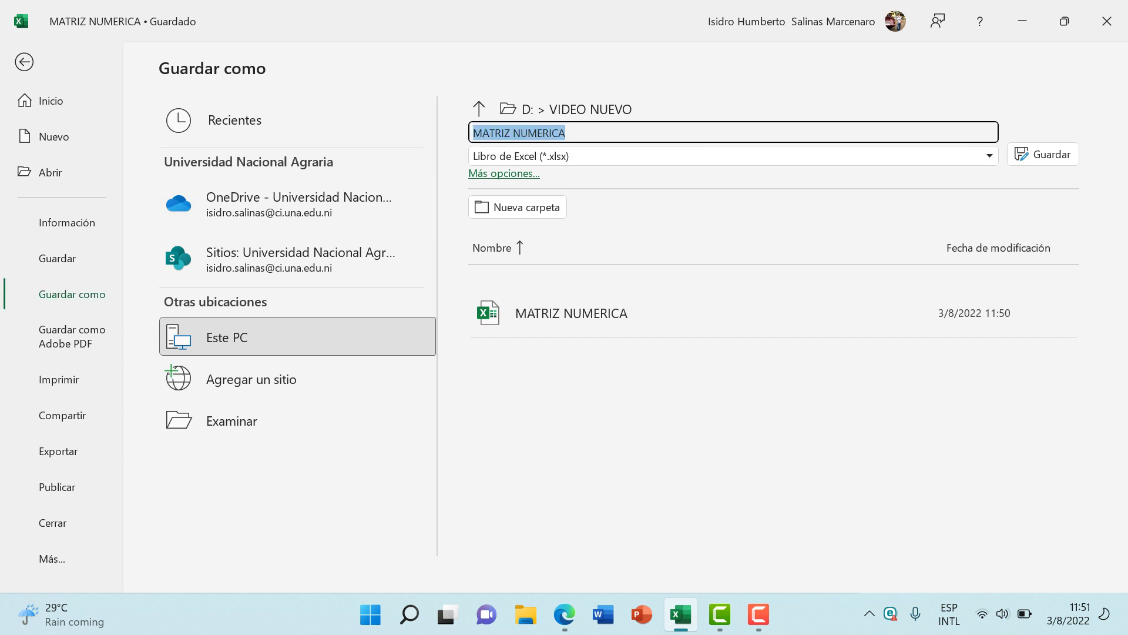
{"action": "type", "text": "matriz"}
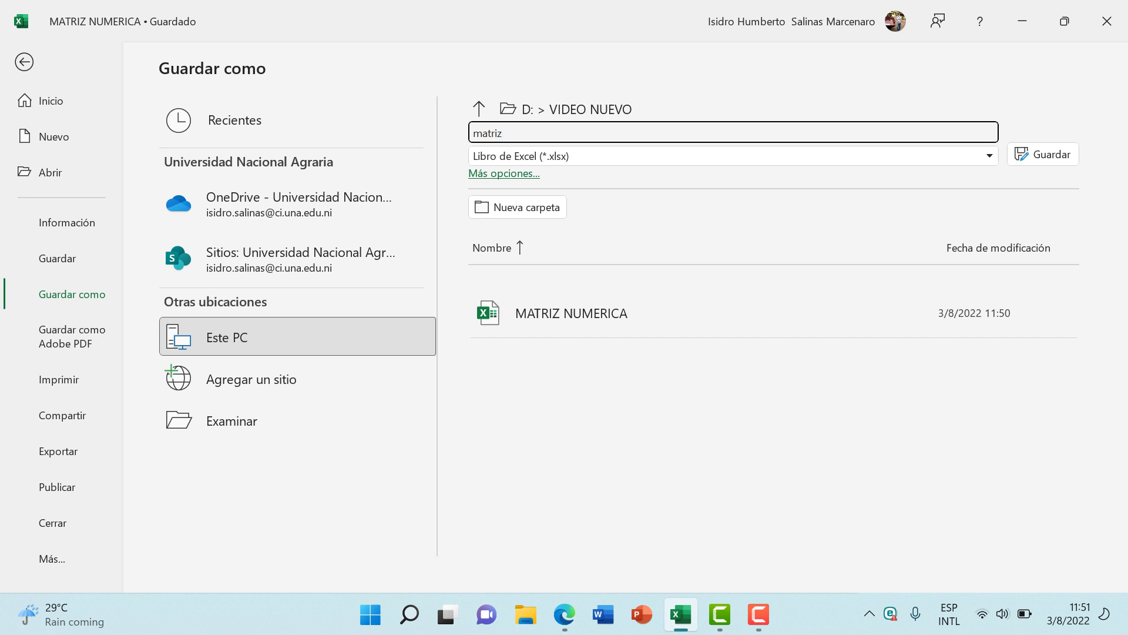
{"action": "type", "text": "_georeferenciable"}
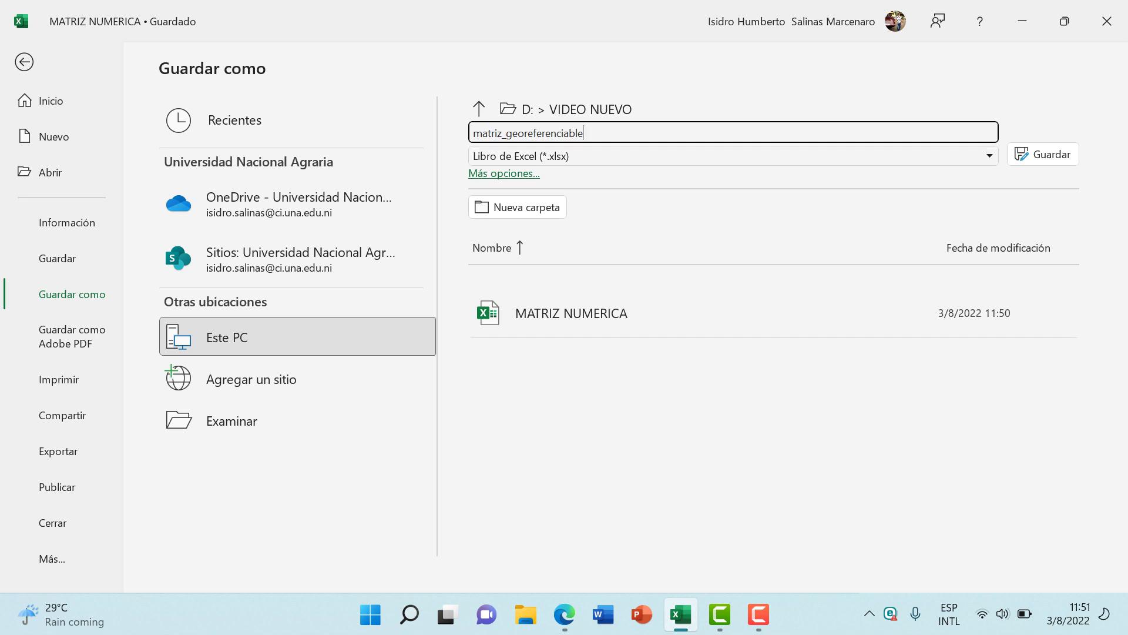
{"action": "left_click", "coordinate": [989, 155]}
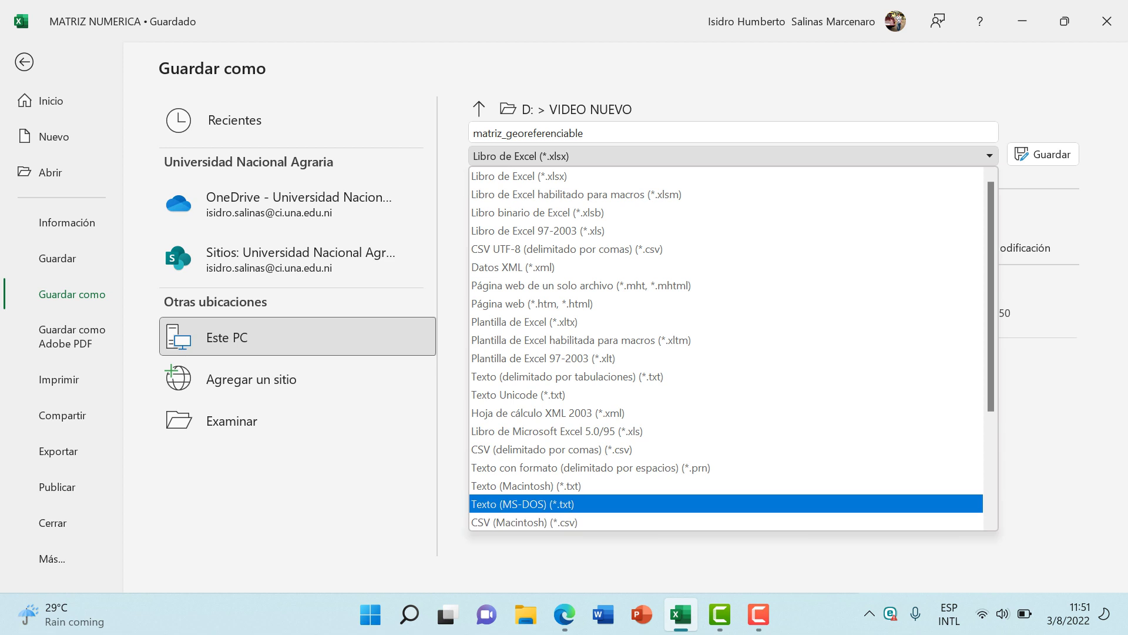
{"action": "left_click", "coordinate": [522, 504]}
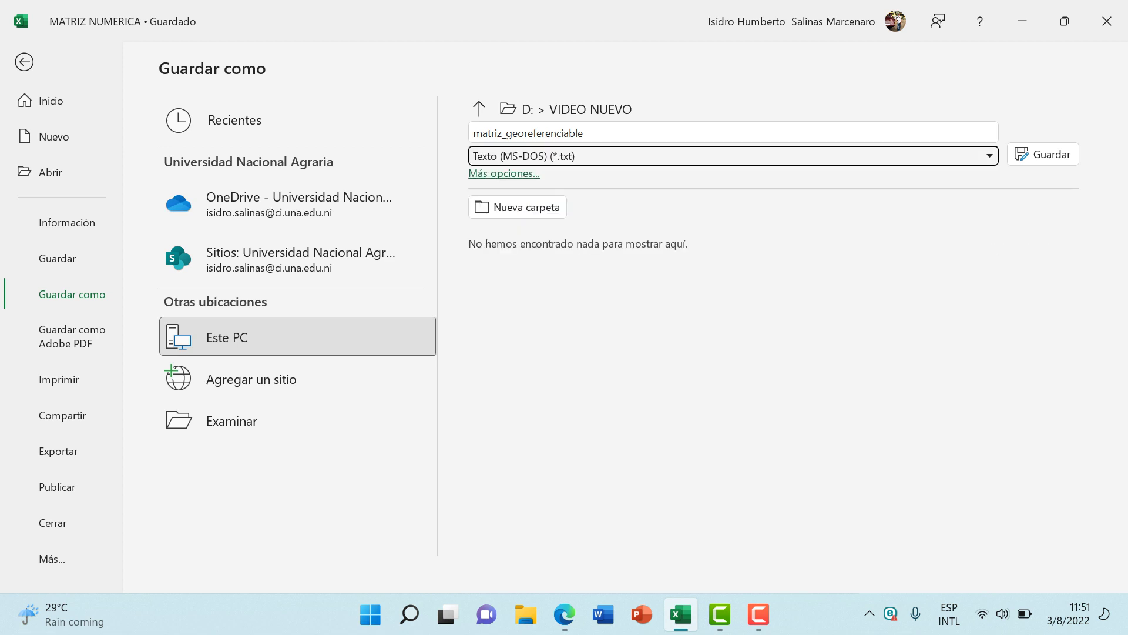
{"action": "left_click", "coordinate": [1043, 154]}
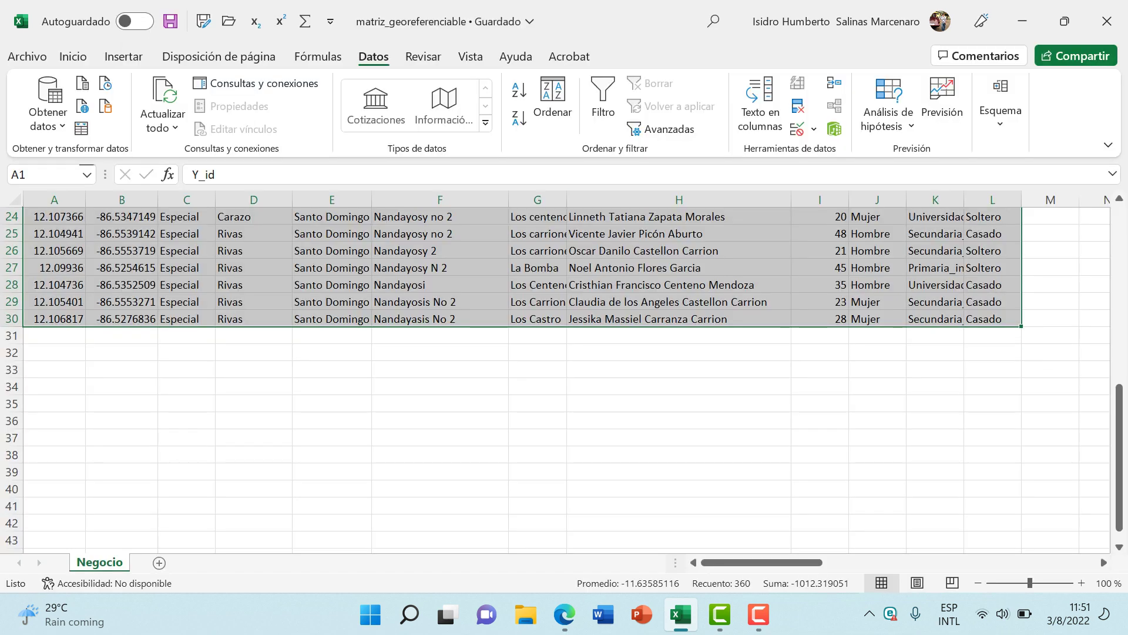
{"action": "left_click", "coordinate": [679, 301]}
{"action": "left_click", "coordinate": [1107, 21]}
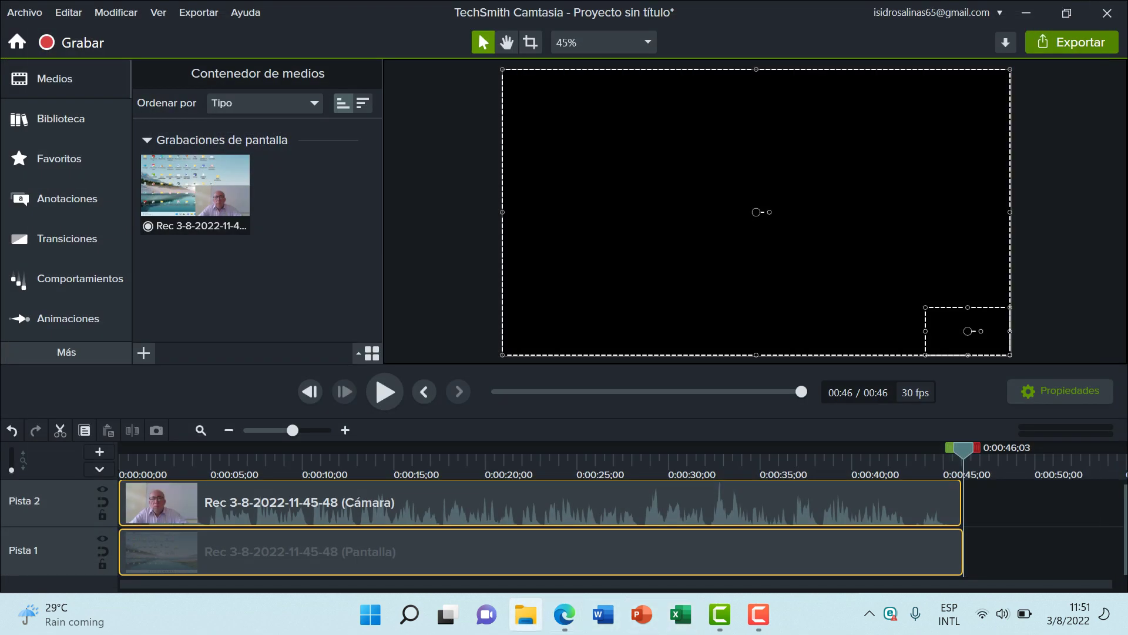
Switch to File Explorer, check the saved files in the VIDEO NUEVO folder on drive D:, and close the window.
{"action": "left_click", "coordinate": [526, 614]}
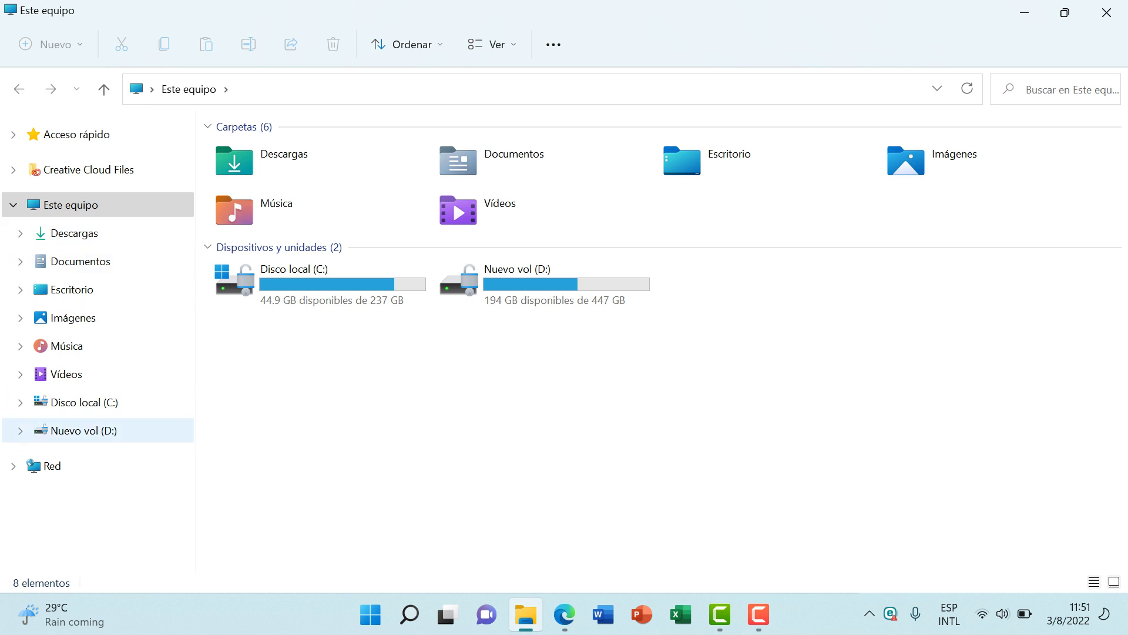
{"action": "left_click", "coordinate": [82, 430]}
{"action": "scroll", "coordinate": [411, 396], "scroll_direction": "down", "scroll_amount": 5}
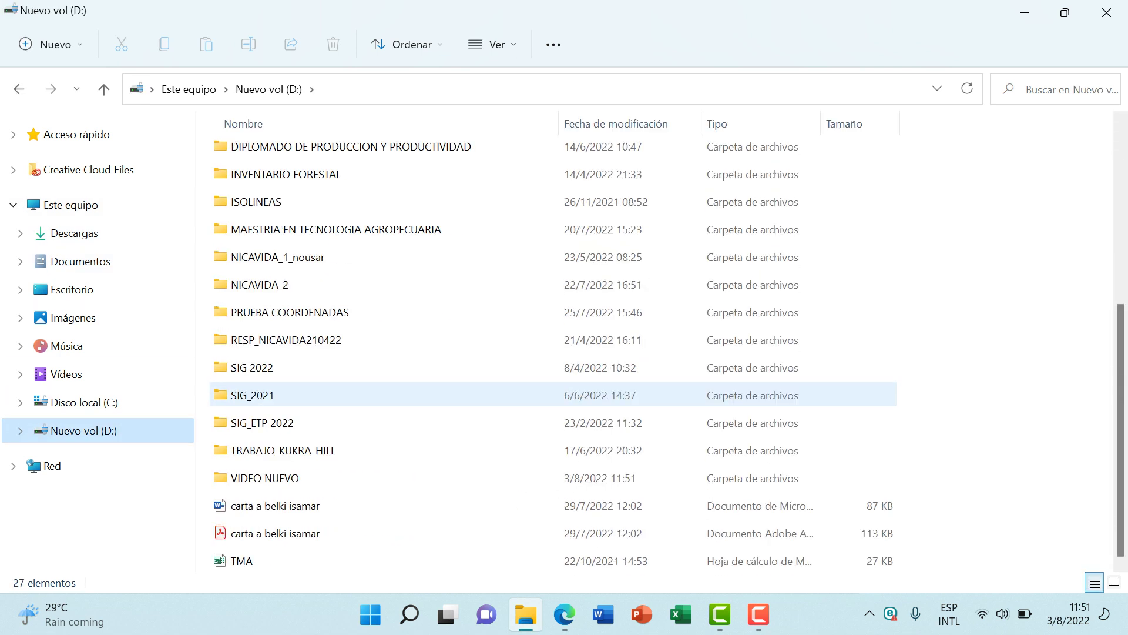
{"action": "double_click", "coordinate": [265, 478]}
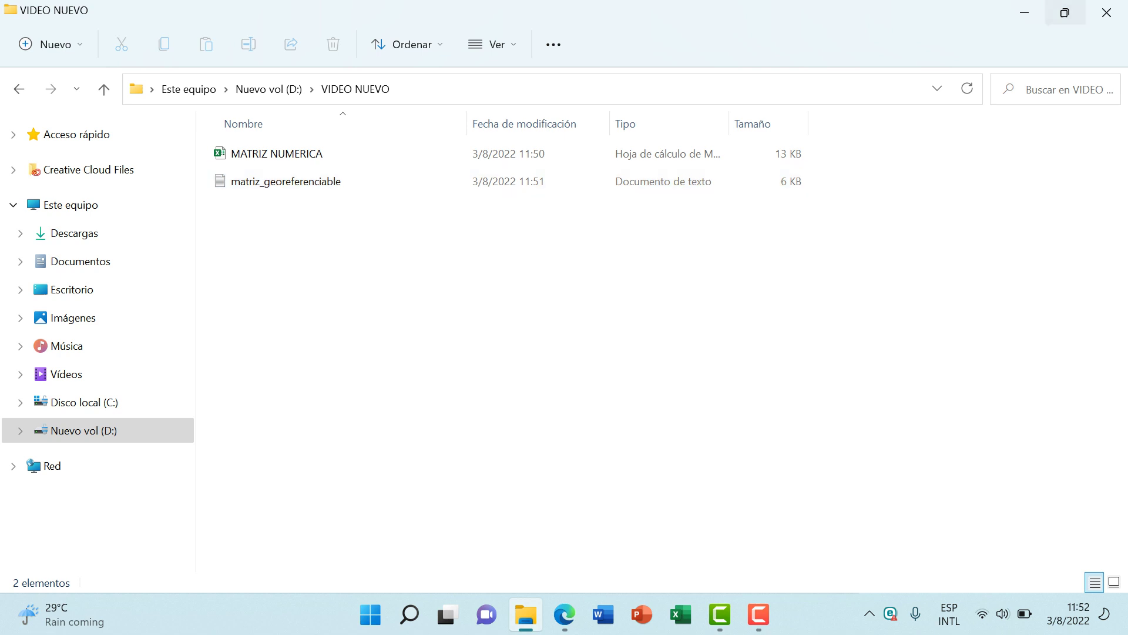
{"action": "left_click", "coordinate": [1107, 12]}
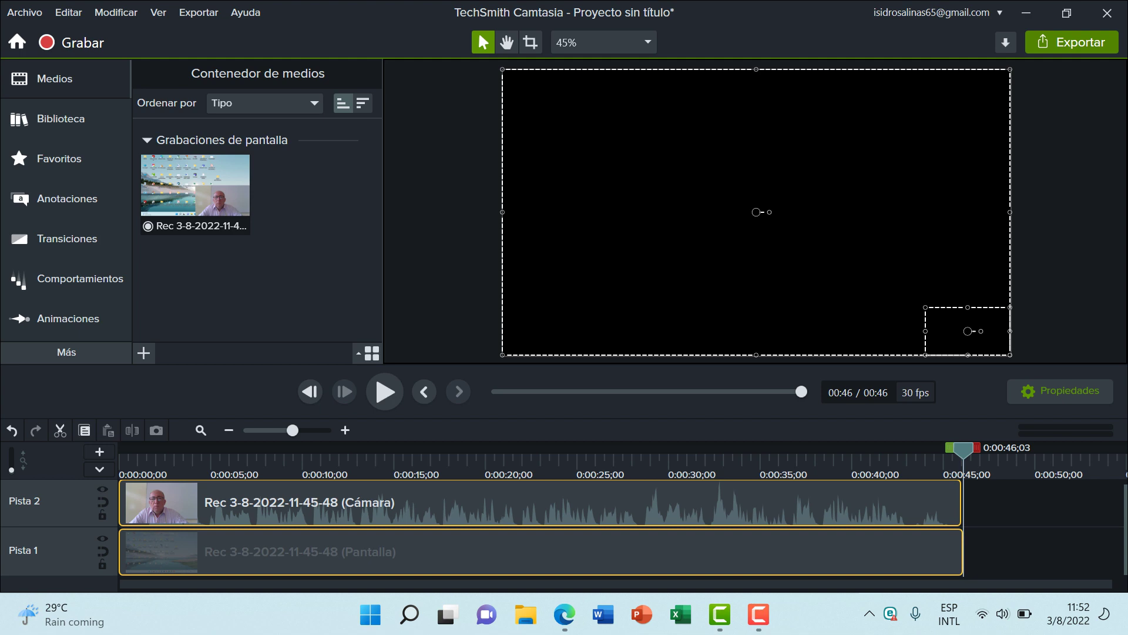
Minimize the open Camtasia window, launch Google Earth Pro from the desktop and dismiss its startup tips.
{"action": "left_click", "coordinate": [1026, 12]}
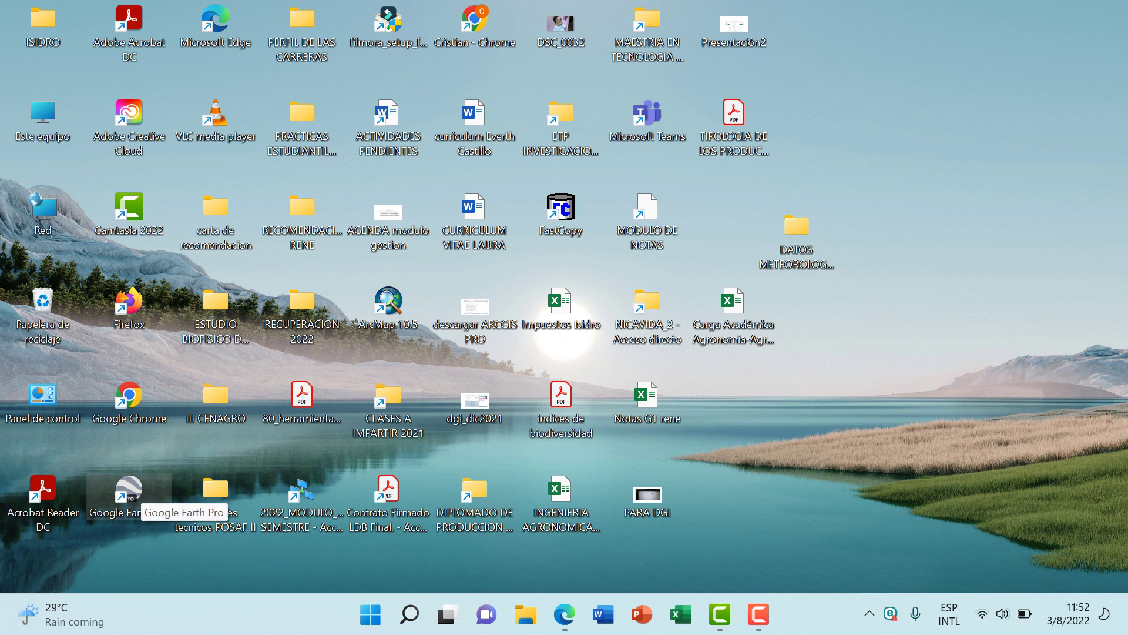
{"action": "double_click", "coordinate": [140, 489]}
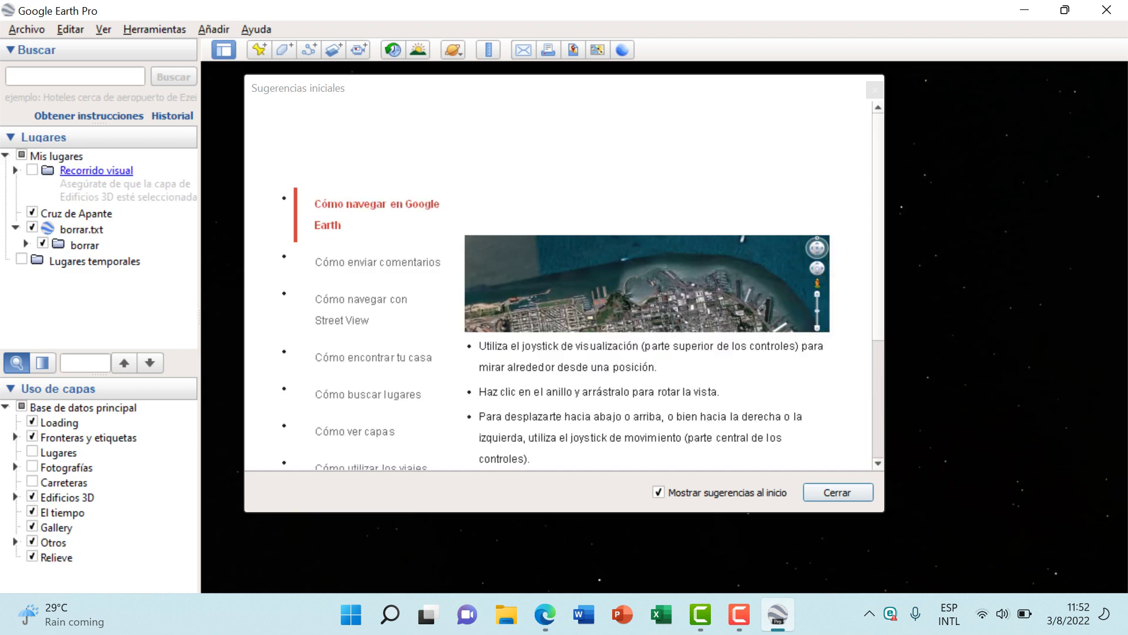
{"action": "key", "text": "Escape"}
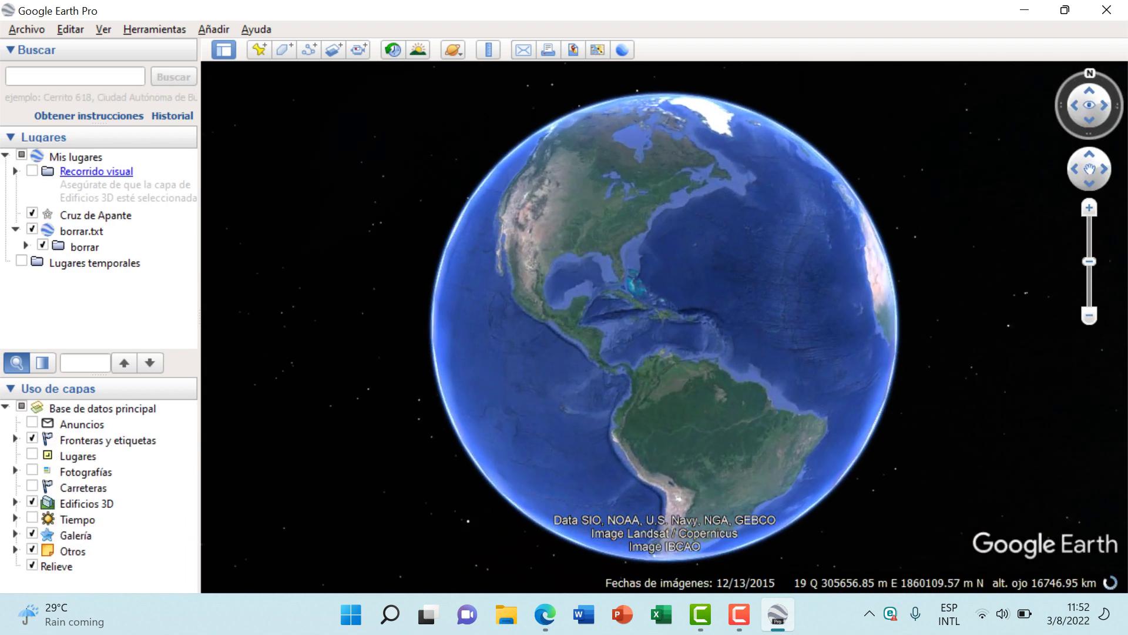
Search for managua, nicaragua and fly to the city on the globe.
{"action": "type", "text": "managua"}
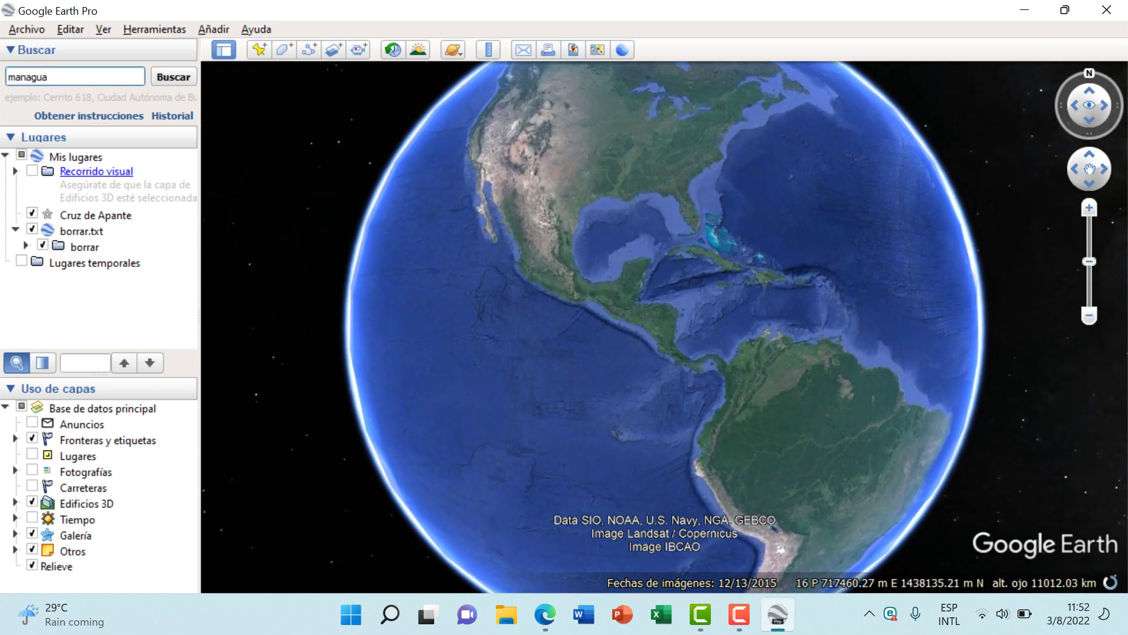
{"action": "type", "text": ", nicaragua"}
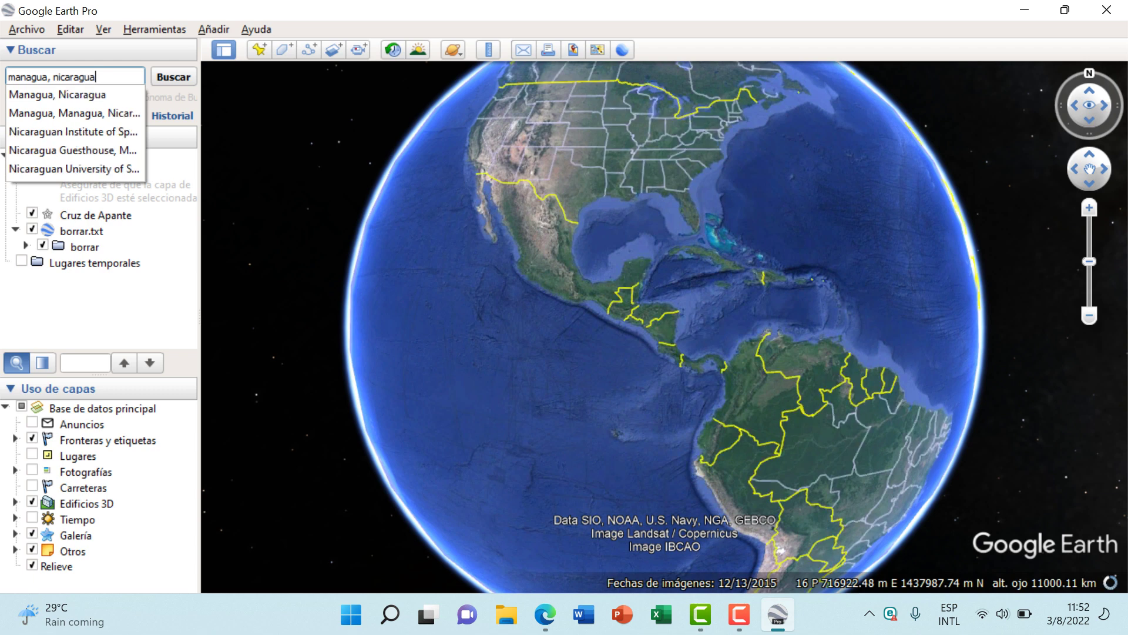
{"action": "key", "text": "Return"}
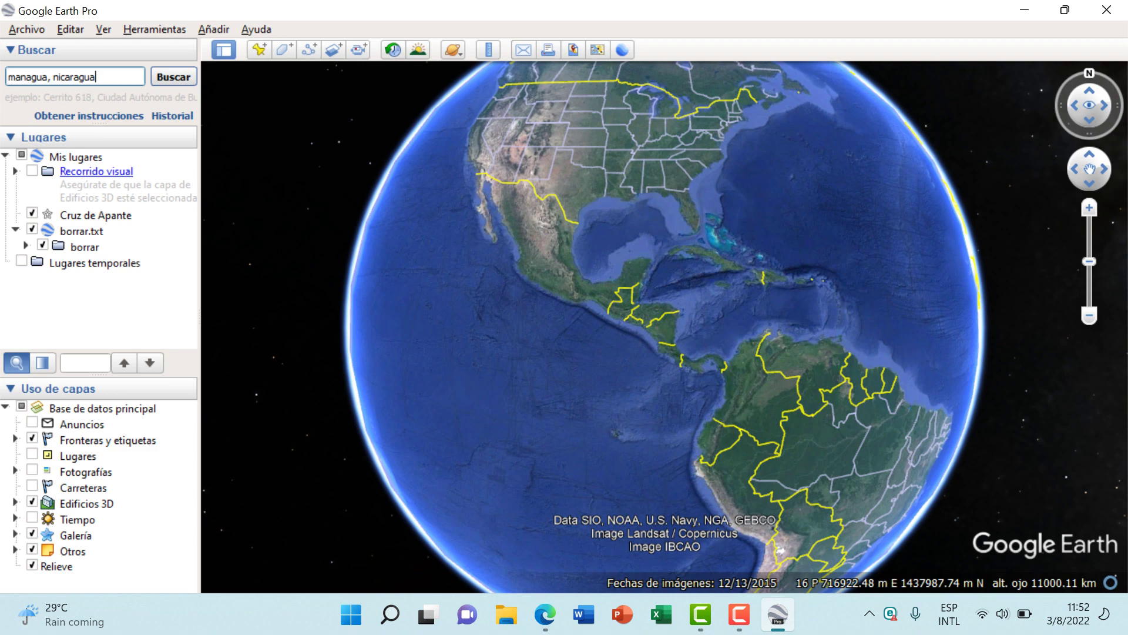
{"action": "left_click", "coordinate": [168, 75]}
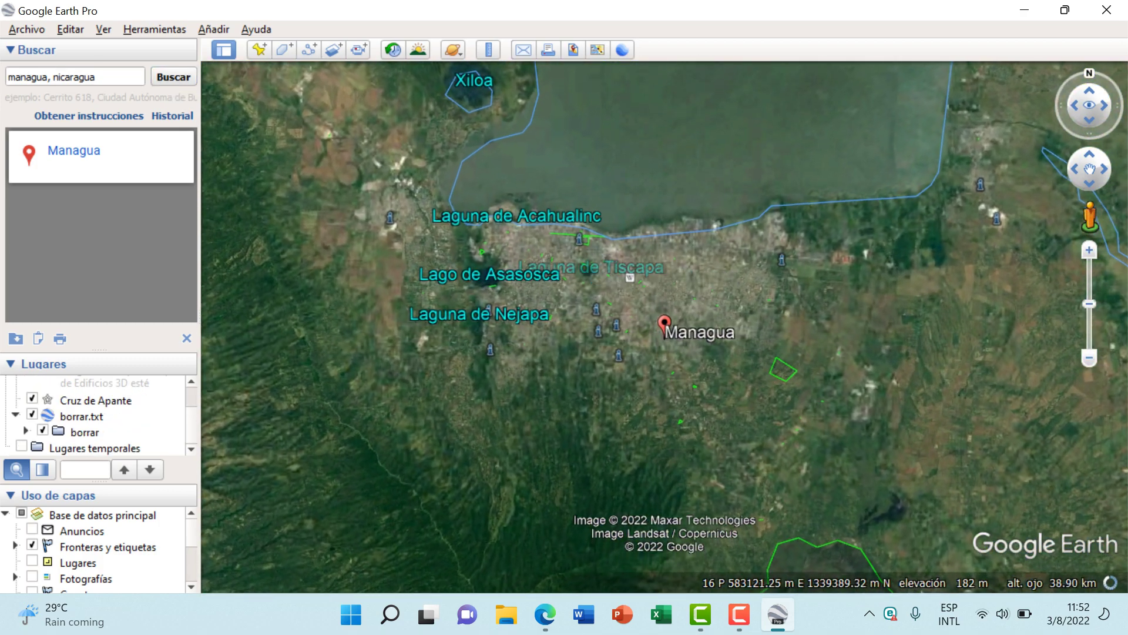
Hide the borrar.txt and Cruz de Apante places and clear the Managua search result.
{"action": "left_click", "coordinate": [32, 414]}
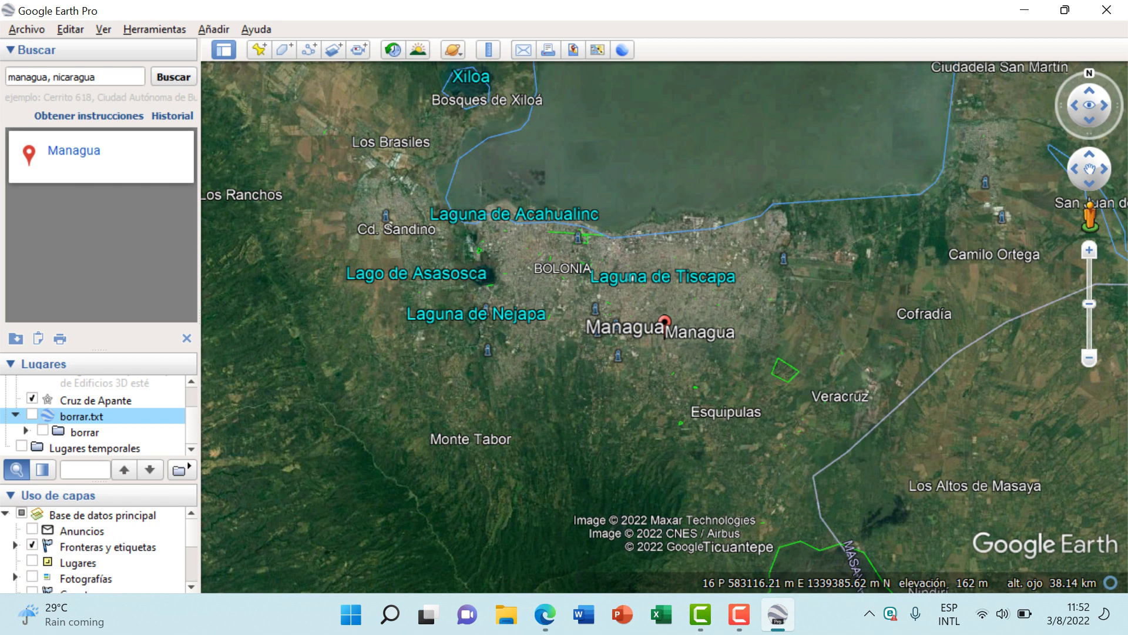
{"action": "left_click", "coordinate": [32, 399]}
{"action": "left_click", "coordinate": [186, 338]}
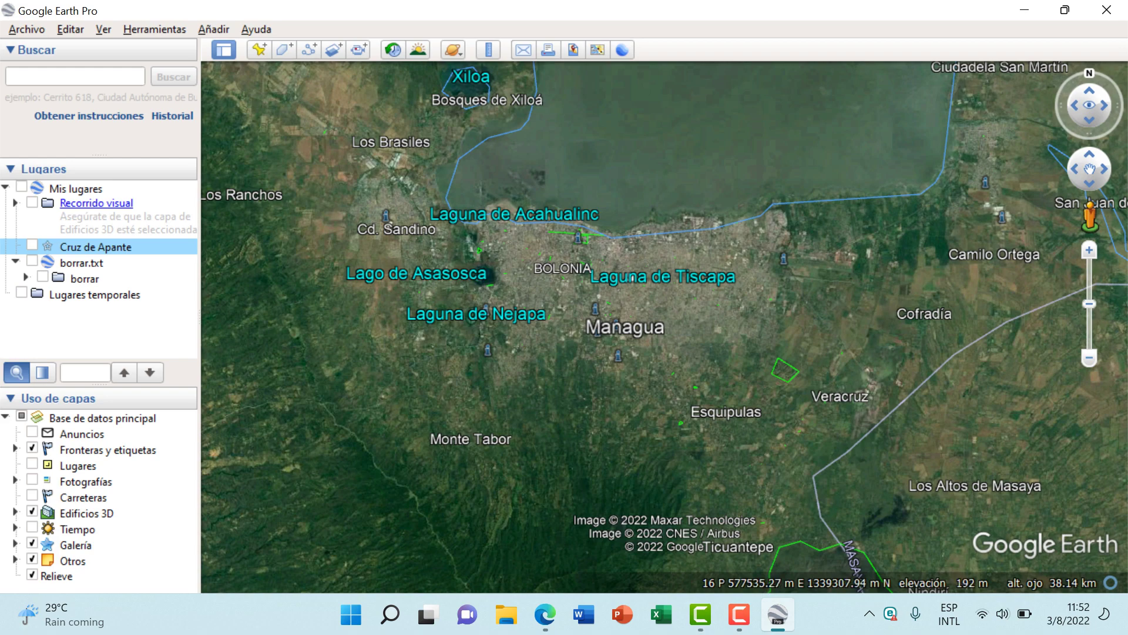
{"action": "scroll", "coordinate": [644, 342], "scroll_direction": "up", "scroll_amount": 2}
{"action": "scroll", "coordinate": [644, 342], "scroll_direction": "down", "scroll_amount": 5}
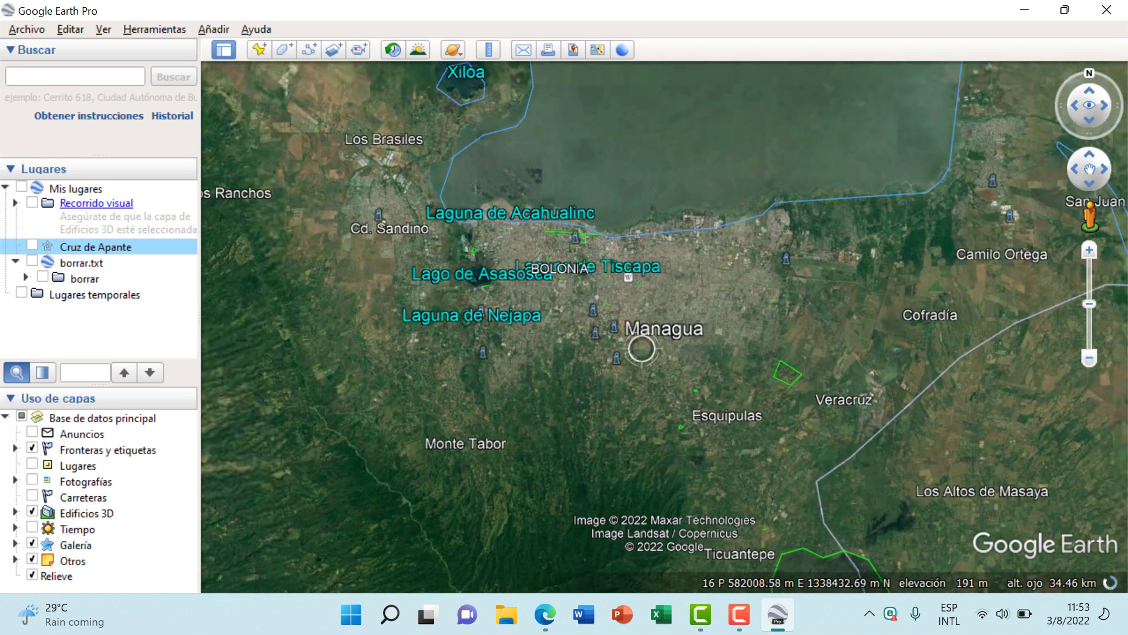
{"action": "scroll", "coordinate": [636, 348], "scroll_direction": "down", "scroll_amount": 4}
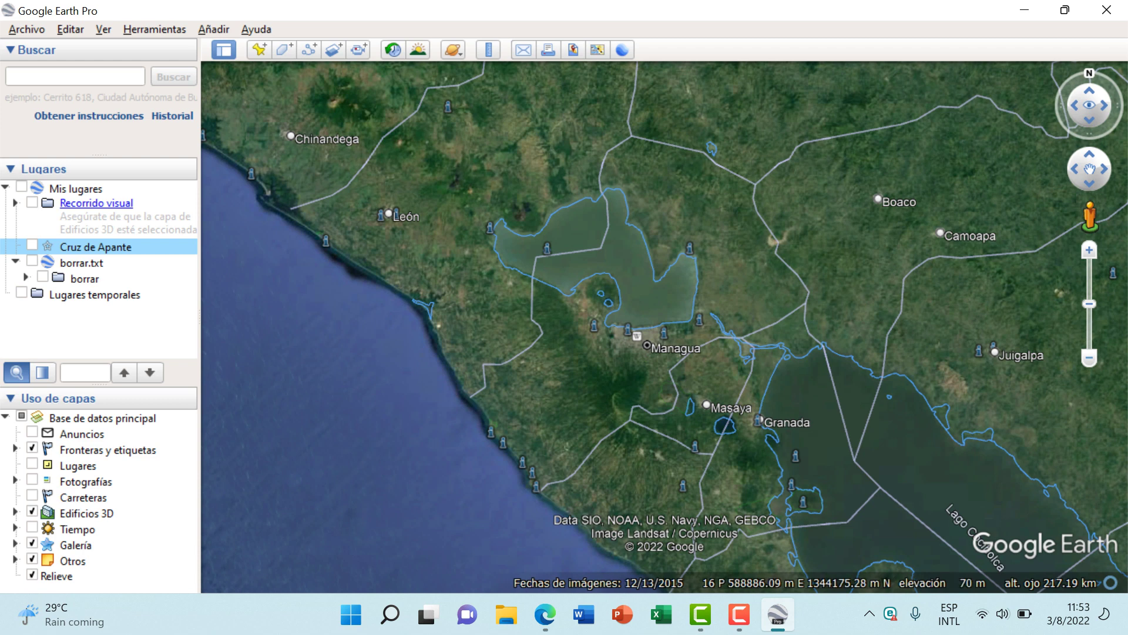
Import the text file matriz_georeferenciable from the VIDEO NUEVO folder on drive D:.
{"action": "left_click", "coordinate": [26, 29]}
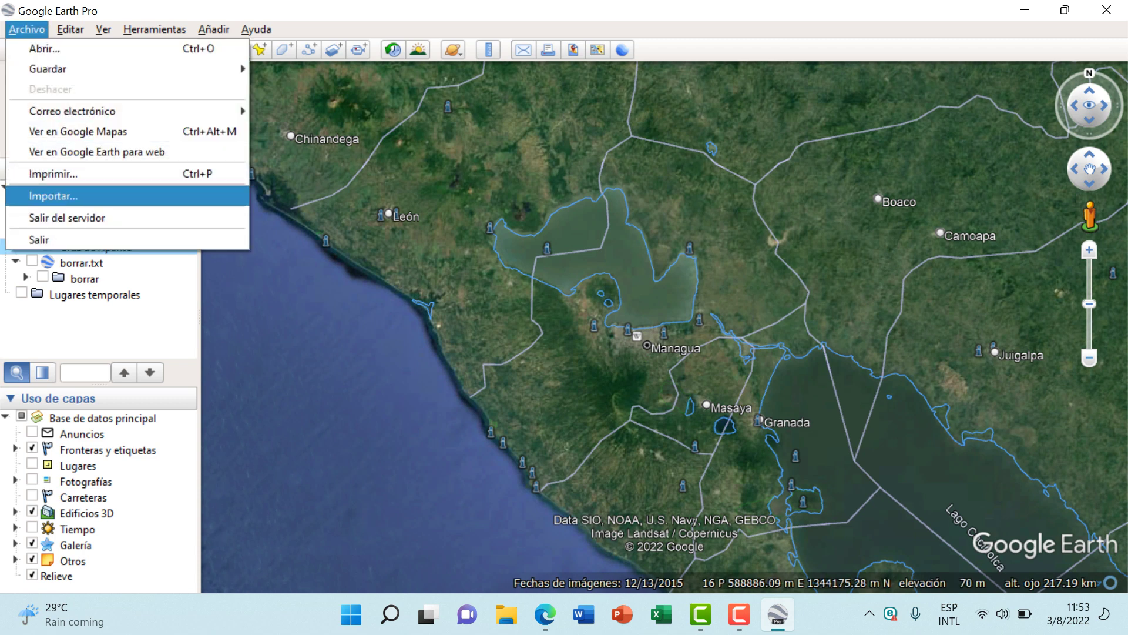
{"action": "key", "text": "Return"}
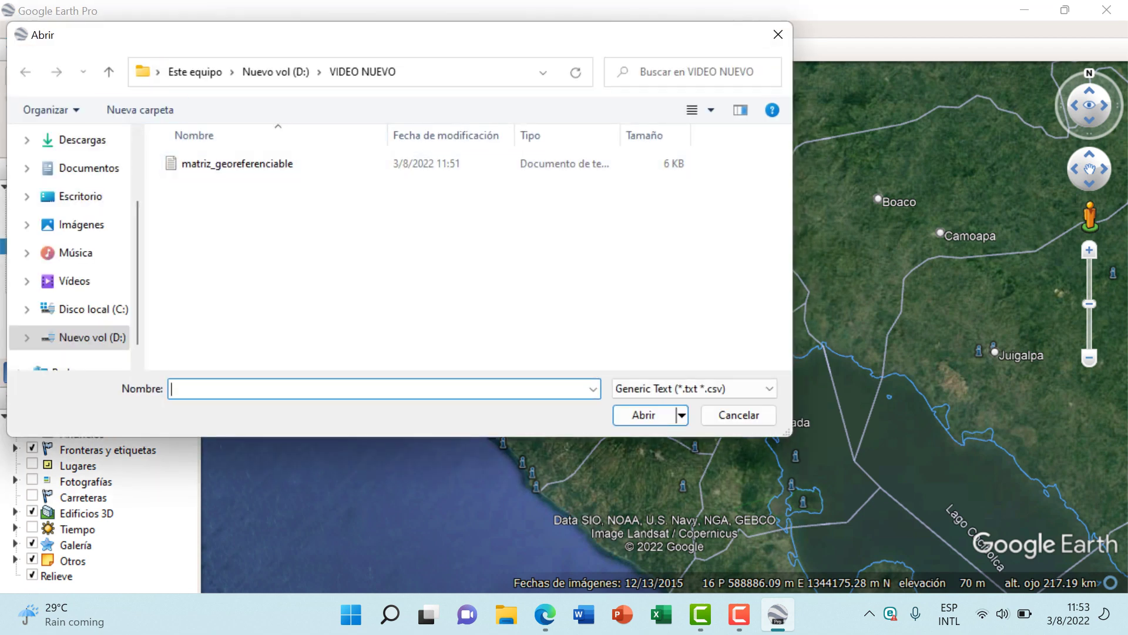
{"action": "left_click_drag", "start_coordinate": [315, 35], "coordinate": [338, 156]}
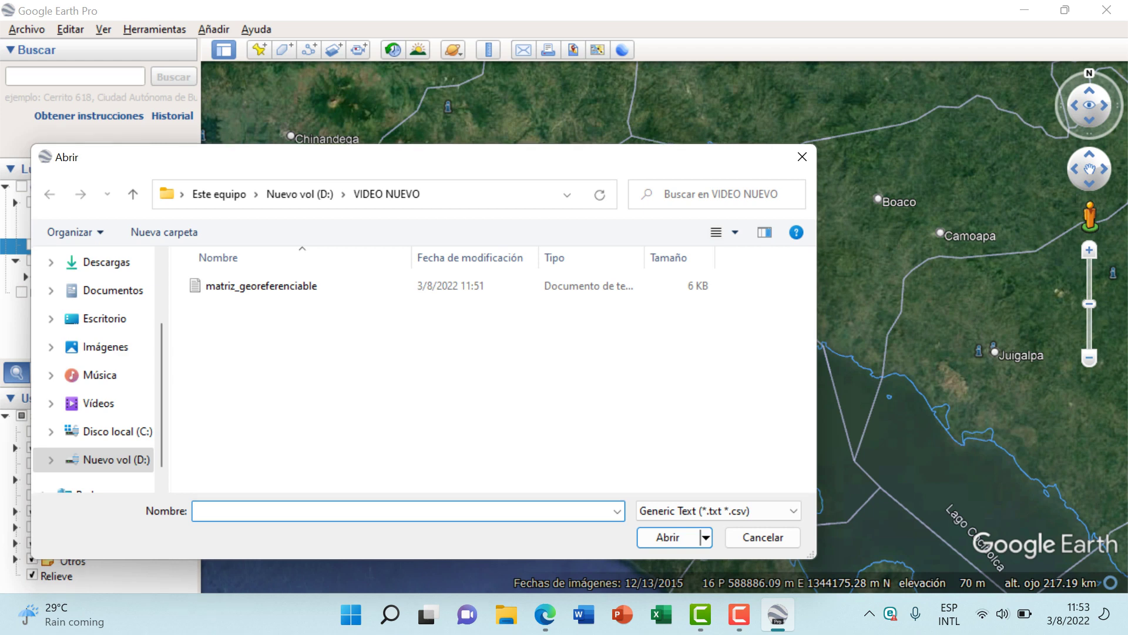
{"action": "left_click", "coordinate": [299, 194]}
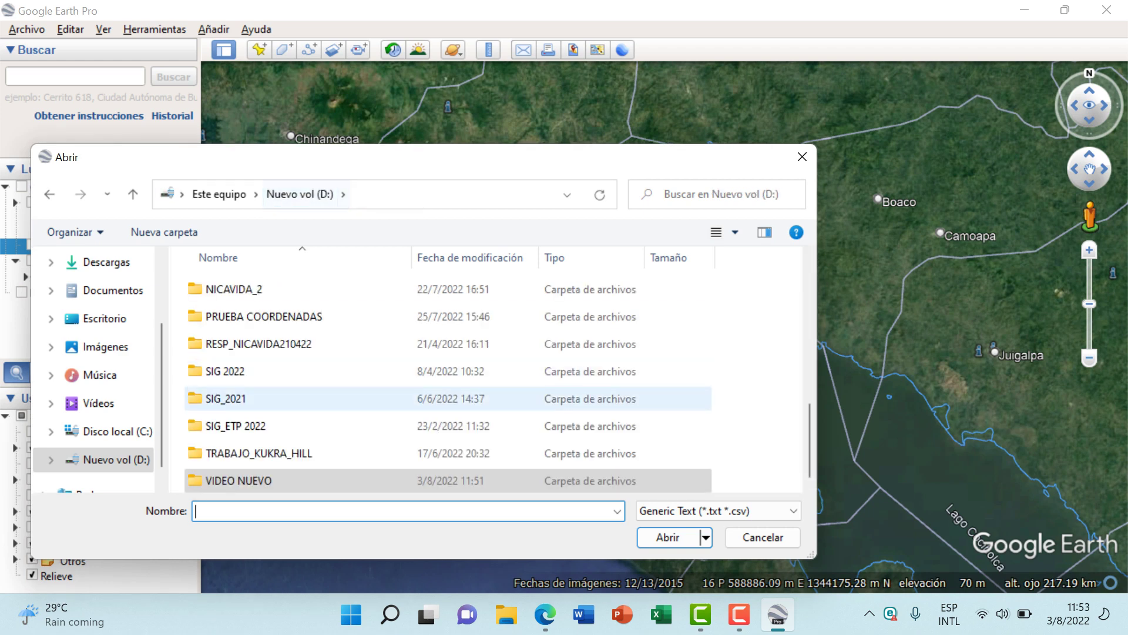
{"action": "double_click", "coordinate": [247, 481]}
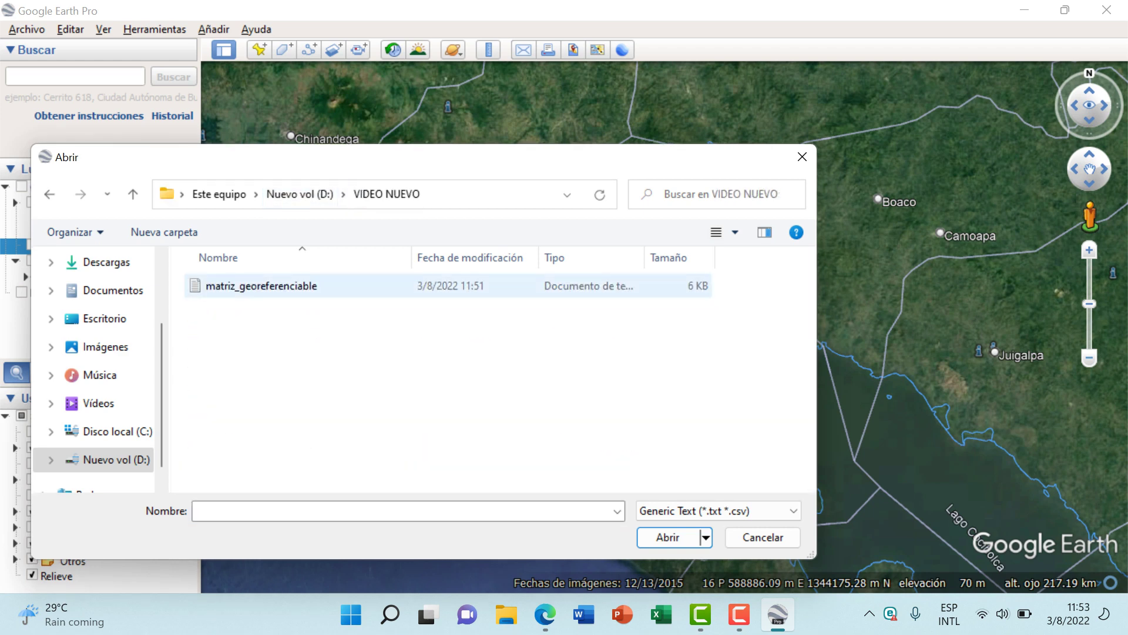
{"action": "left_click", "coordinate": [261, 285]}
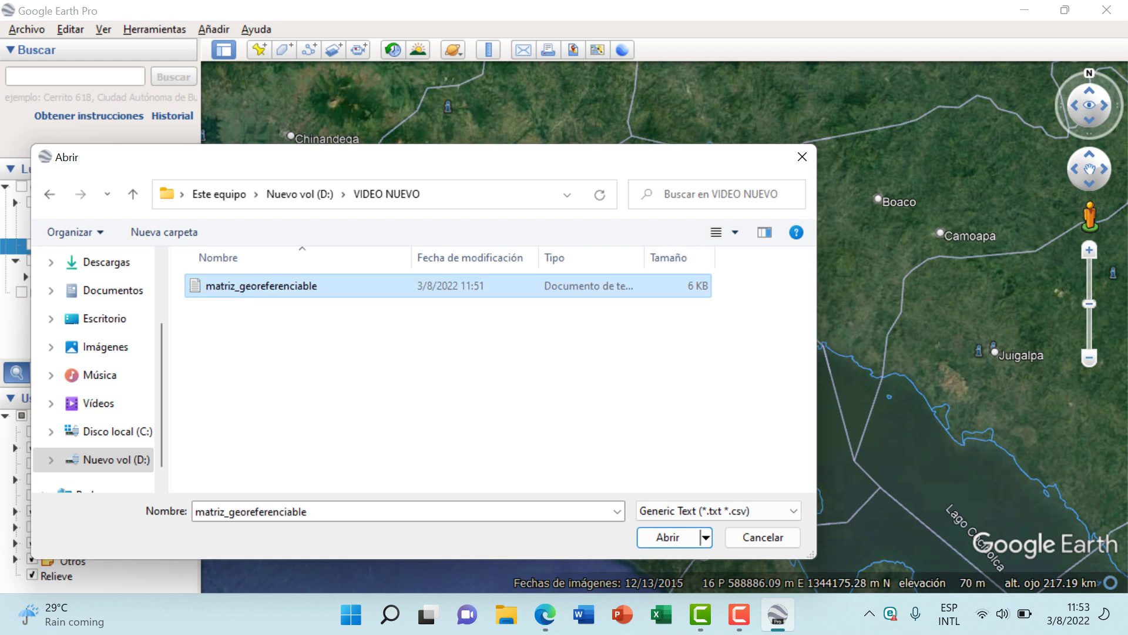
{"action": "left_click", "coordinate": [668, 537]}
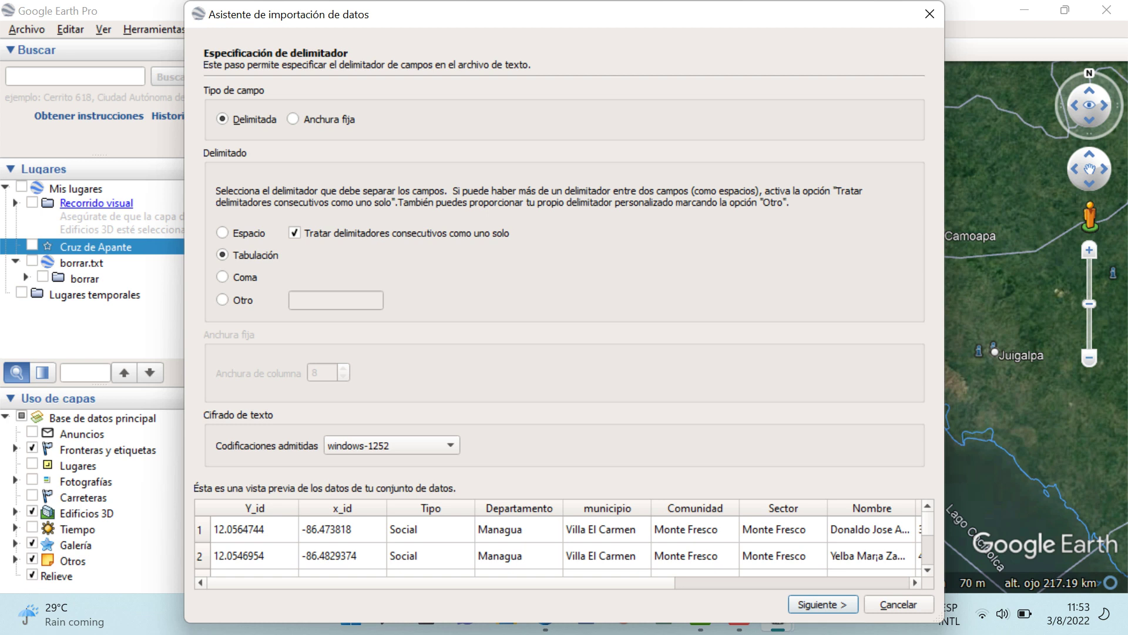
Preview the data with Espacio as delimiter, set the delimiter back to Tabulación and continue to the coordinate fields.
{"action": "left_click", "coordinate": [223, 233]}
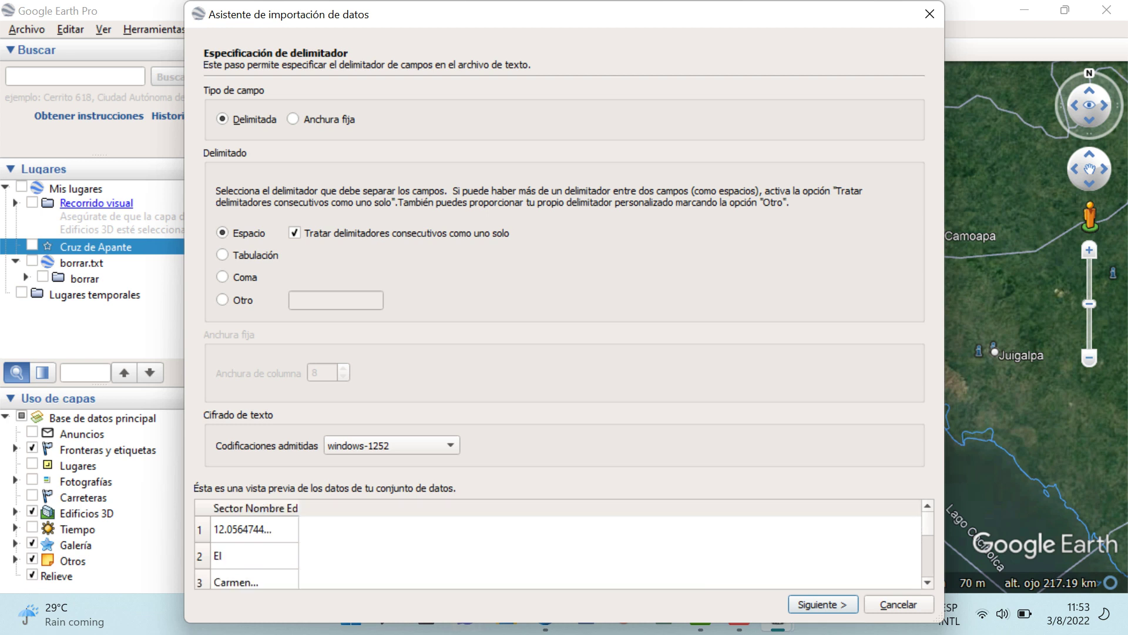
{"action": "left_click", "coordinate": [223, 254]}
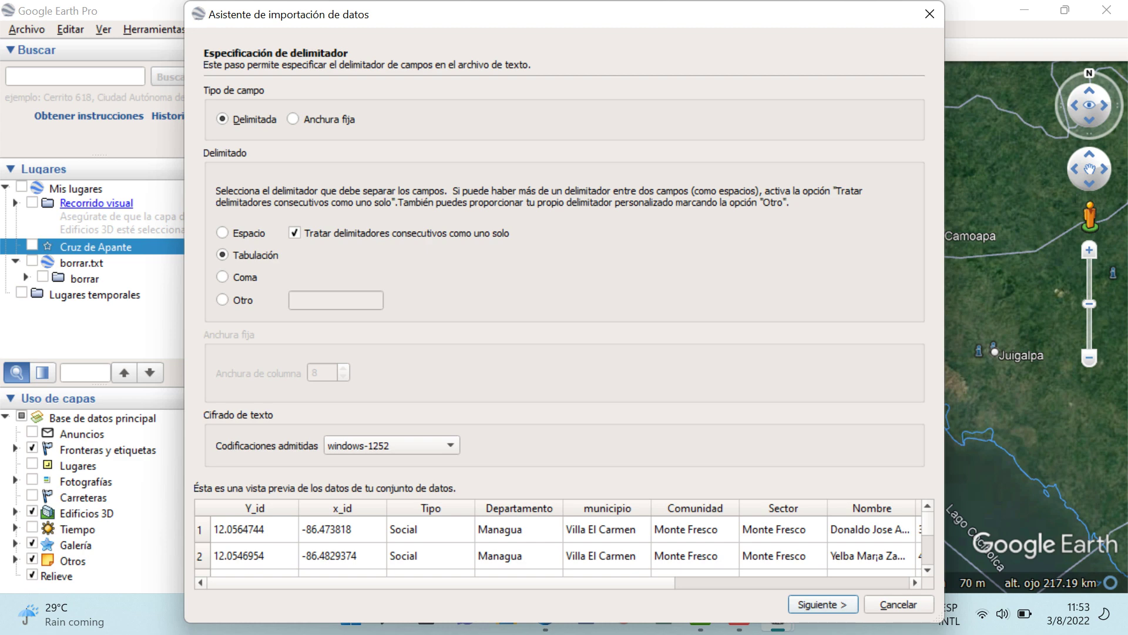
{"action": "key", "text": "Return"}
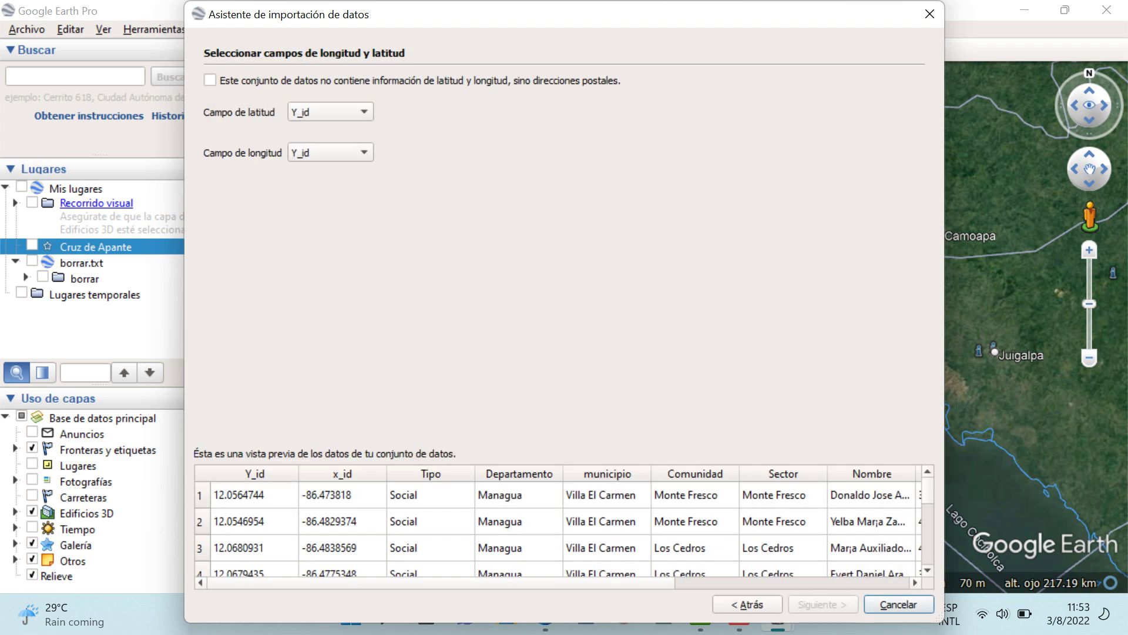
Assign Y_id as the latitude field and x_id as the longitude field, and continue to the field types.
{"action": "left_click_drag", "start_coordinate": [564, 14], "coordinate": [572, 96]}
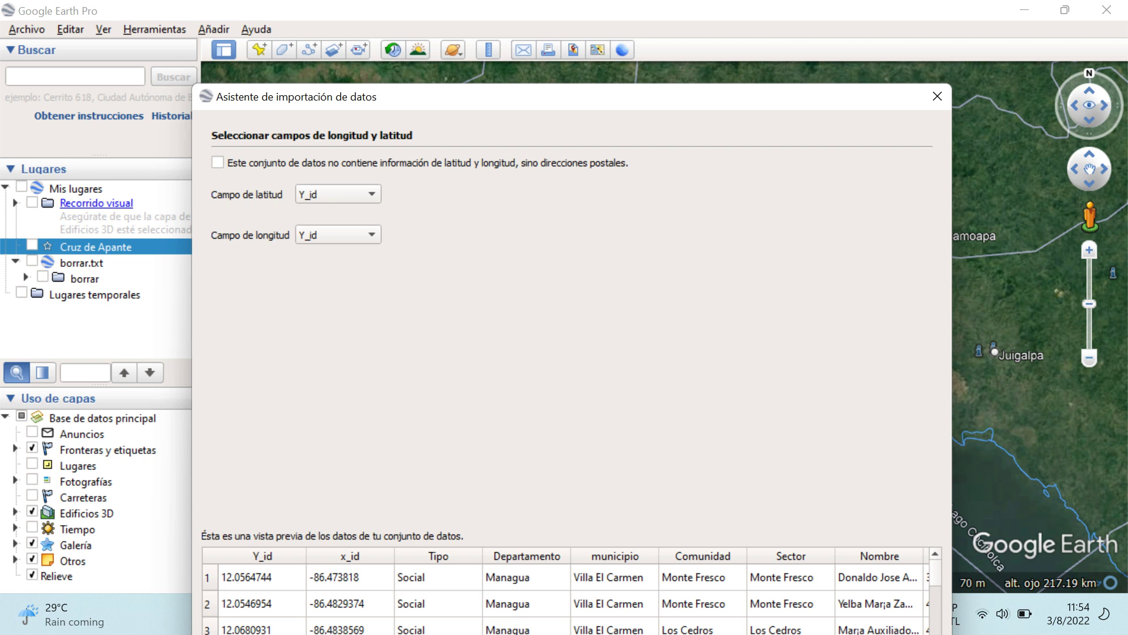
{"action": "left_click", "coordinate": [338, 194]}
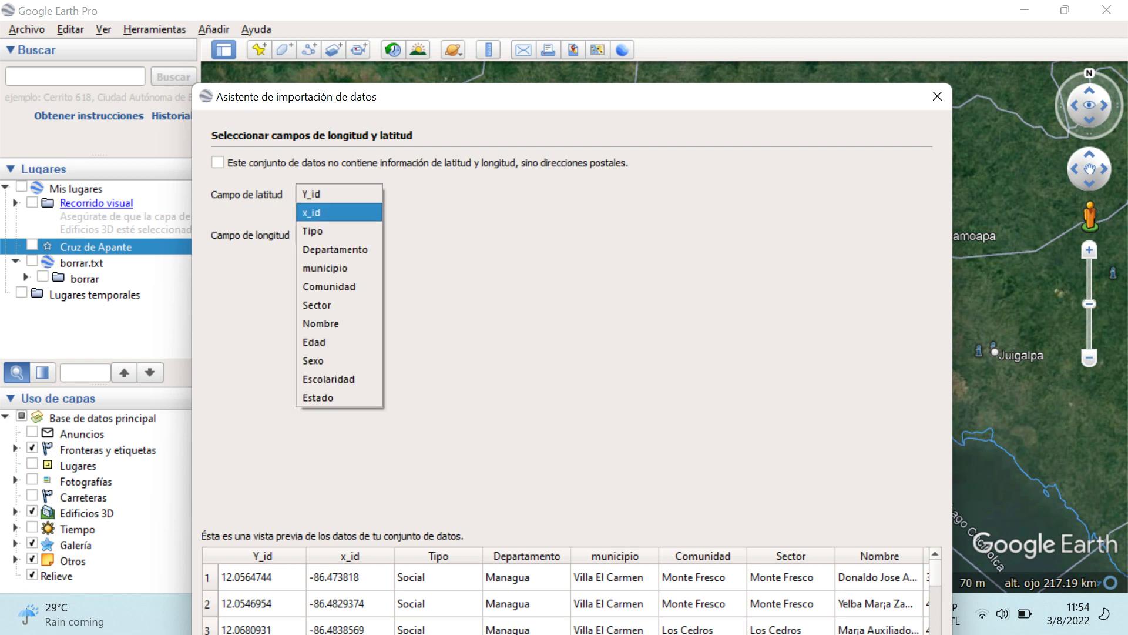
{"action": "left_click", "coordinate": [337, 194]}
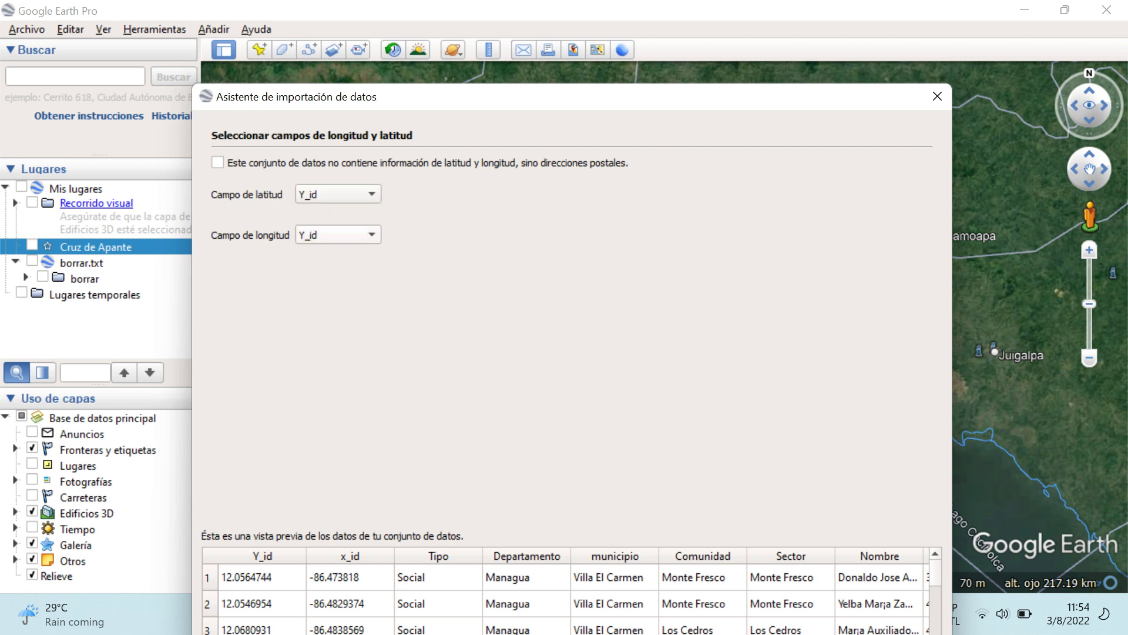
{"action": "left_click", "coordinate": [338, 234]}
{"action": "left_click", "coordinate": [329, 252]}
{"action": "left_click_drag", "start_coordinate": [447, 96], "coordinate": [467, 17]}
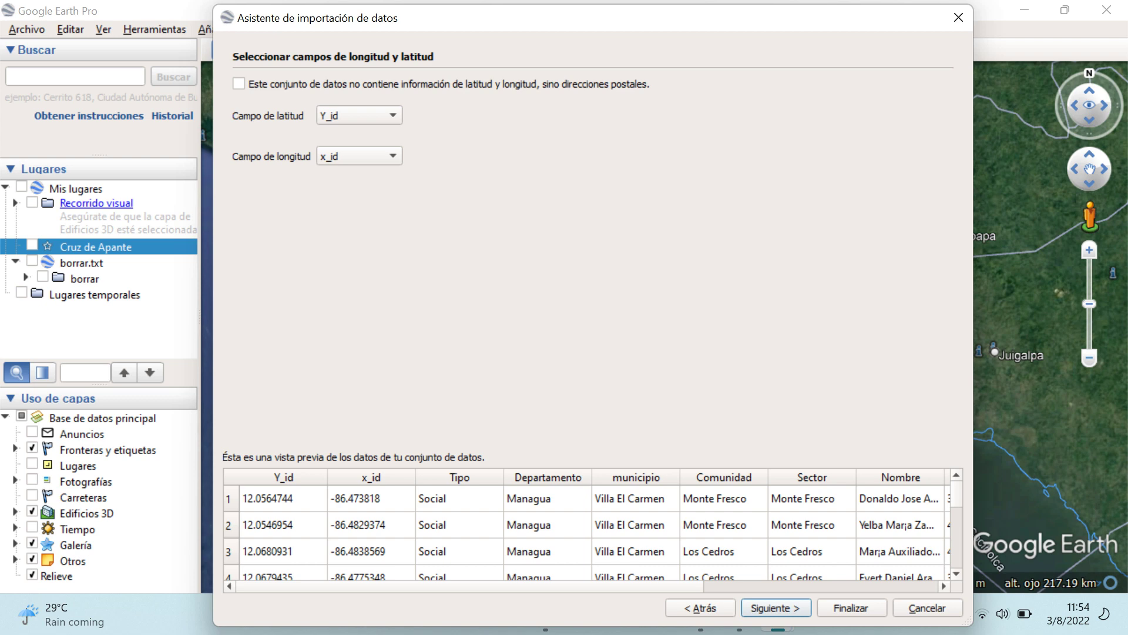
{"action": "key", "text": "Return"}
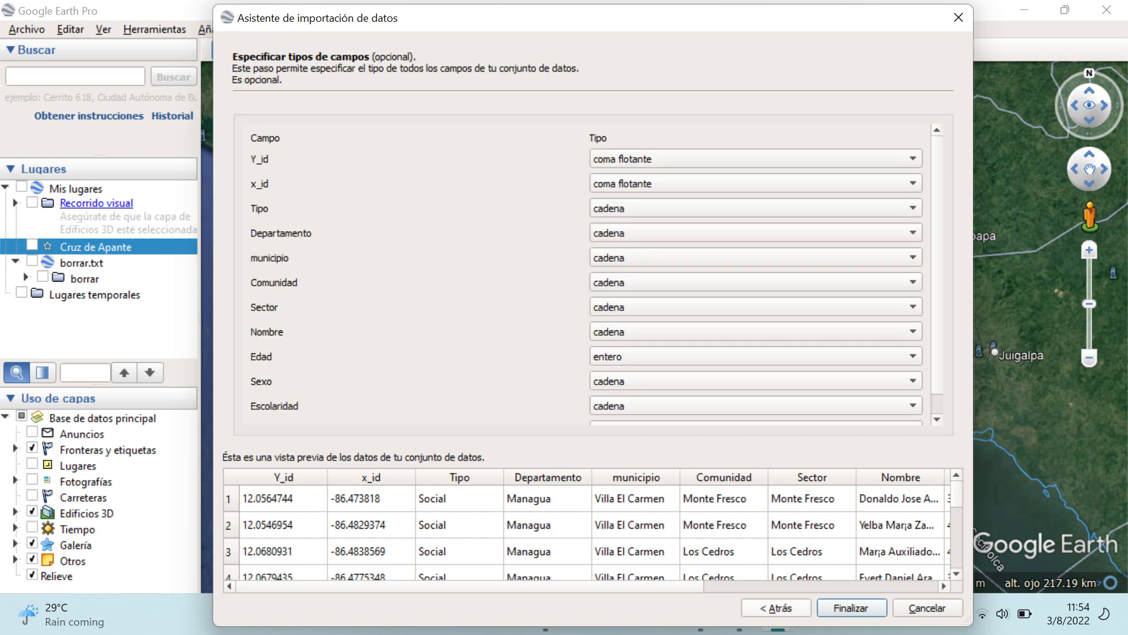
Finish the data import with the proposed field types and decline applying a style template.
{"action": "key", "text": "Return"}
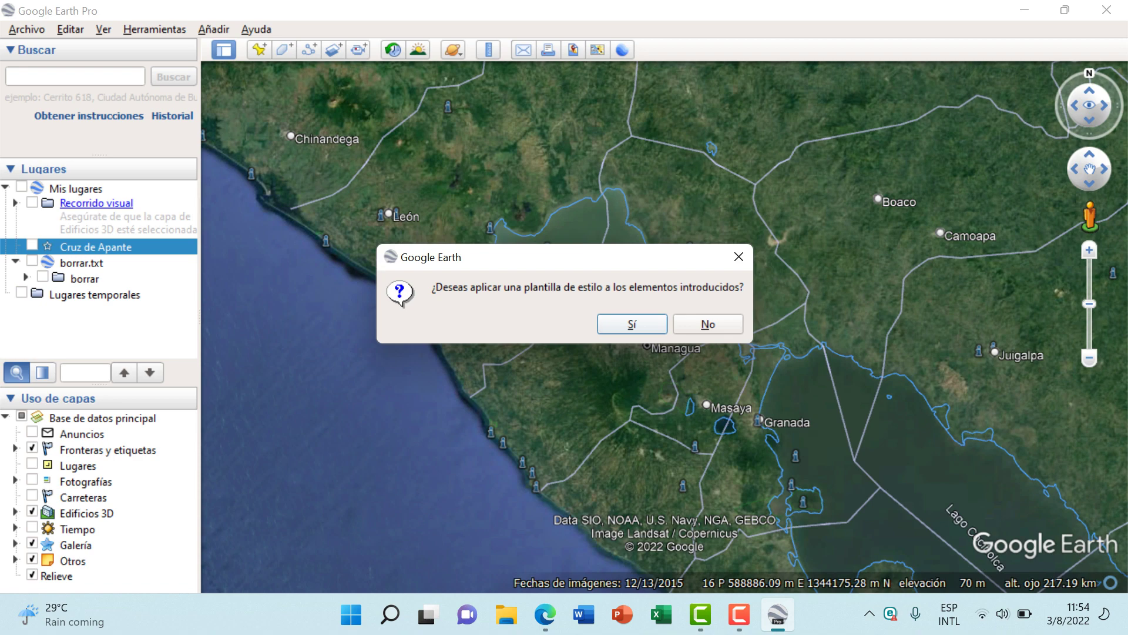
{"action": "key", "text": "Tab"}
{"action": "key", "text": "Return"}
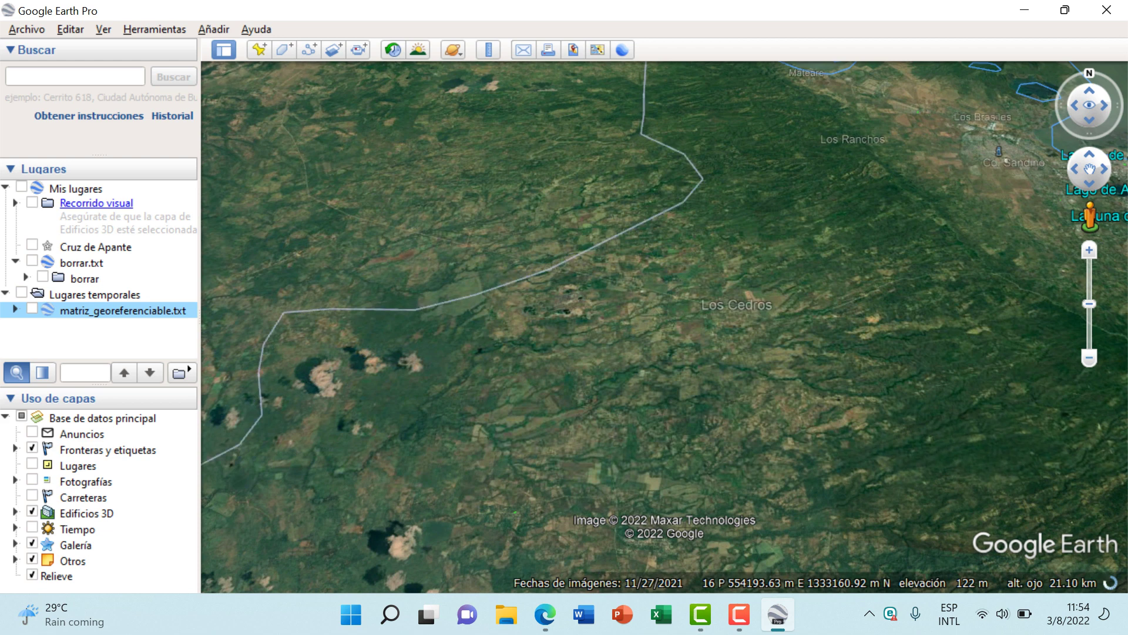
Toggle the visibility of the imported matriz_georeferenciable.txt layer and leave its points shown on the map.
{"action": "left_click", "coordinate": [32, 309]}
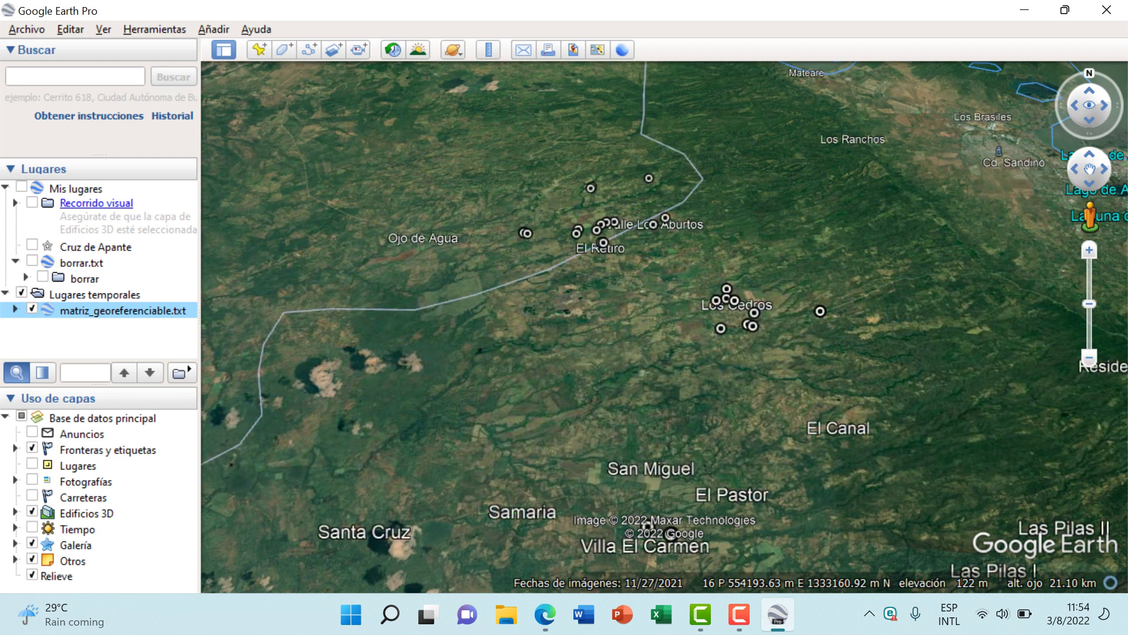
{"action": "left_click", "coordinate": [33, 309]}
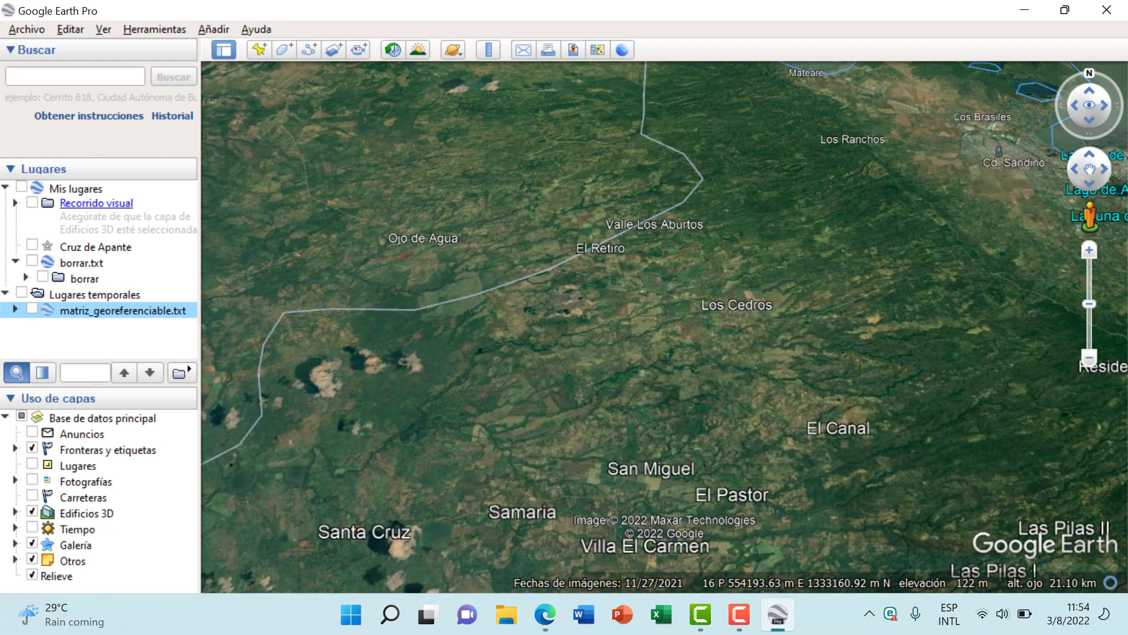
{"action": "left_click", "coordinate": [32, 308]}
{"action": "left_click", "coordinate": [33, 308]}
{"action": "left_click", "coordinate": [33, 309]}
Examine the attribute records of individual imported points near Los Cedros, Nandayosi Nº 2 and San José.
{"action": "scroll", "coordinate": [574, 268], "scroll_direction": "up", "scroll_amount": 3}
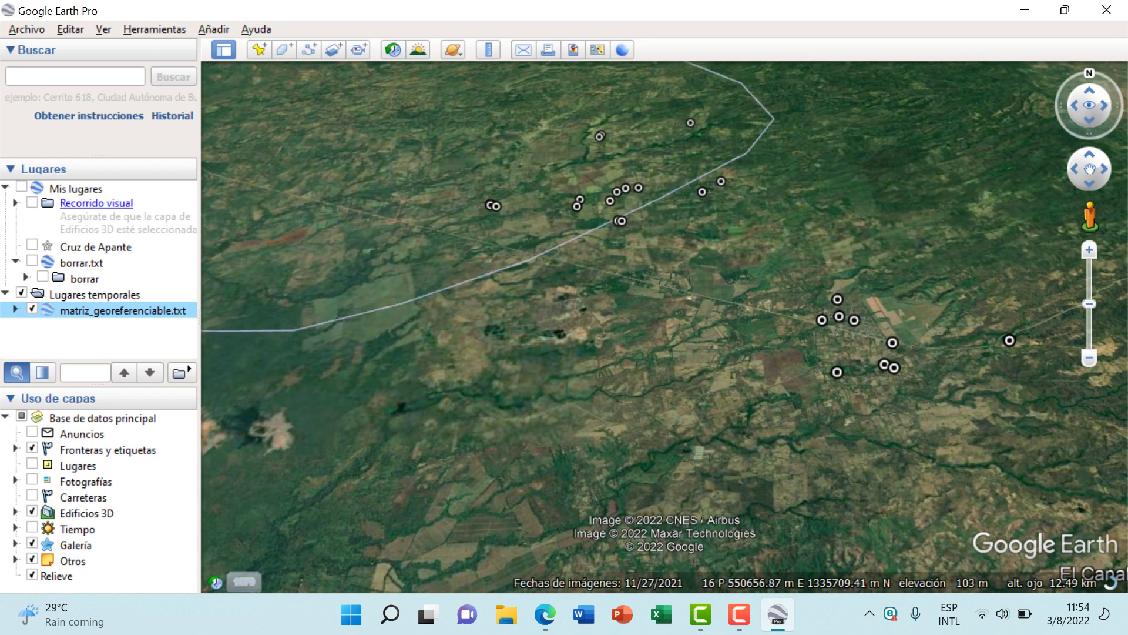
{"action": "scroll", "coordinate": [566, 264], "scroll_direction": "up", "scroll_amount": 2}
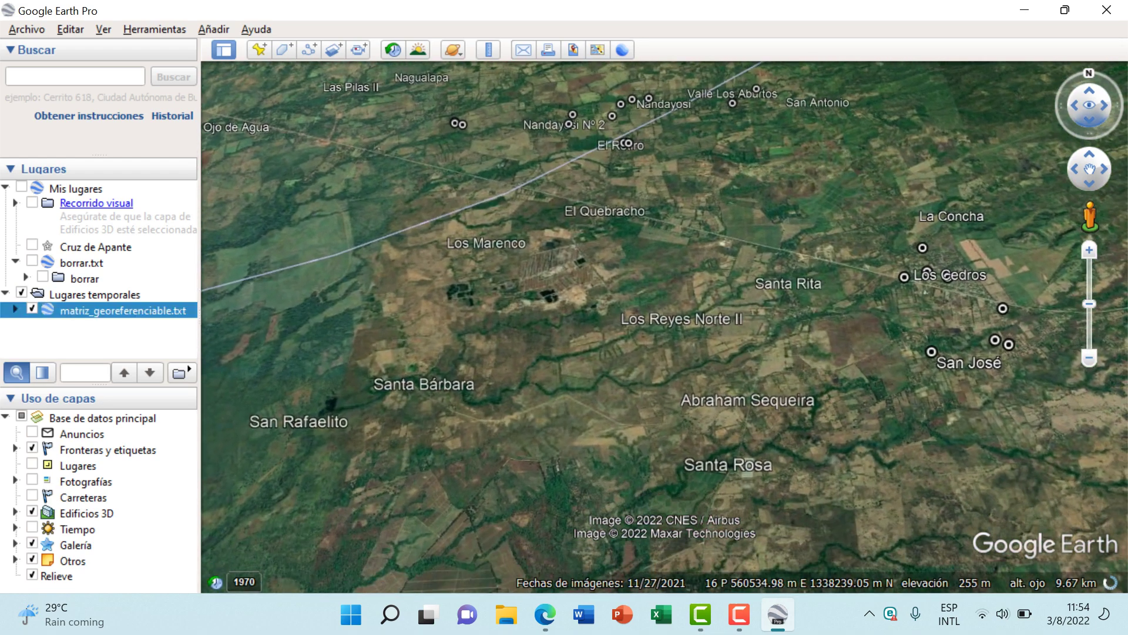
{"action": "left_click_drag", "start_coordinate": [781, 127], "coordinate": [640, 361]}
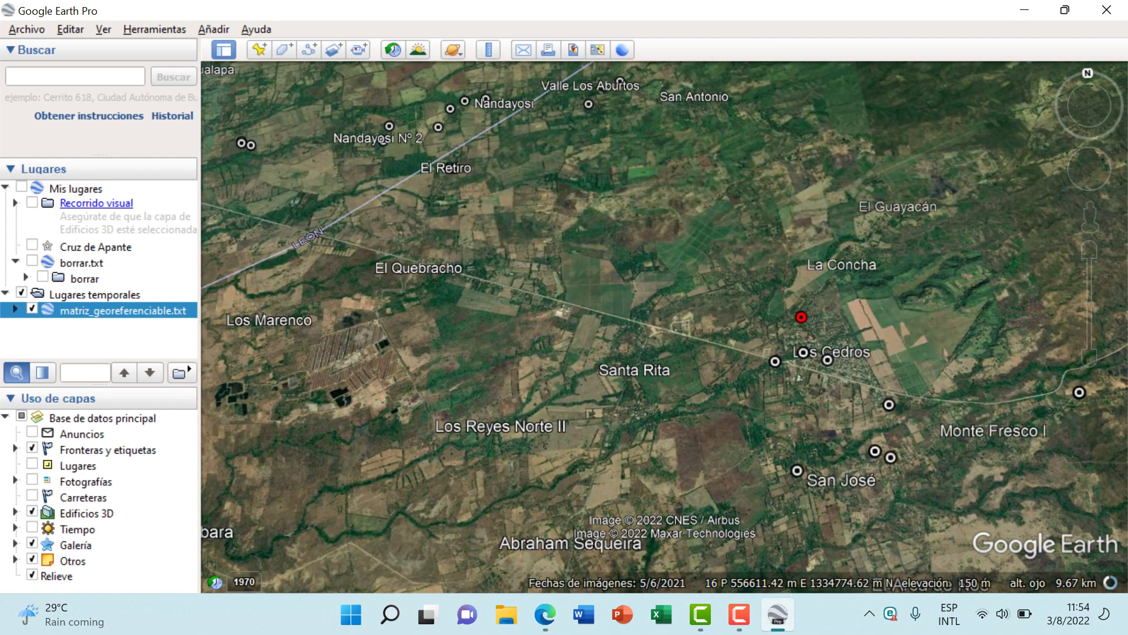
{"action": "left_click", "coordinate": [801, 317]}
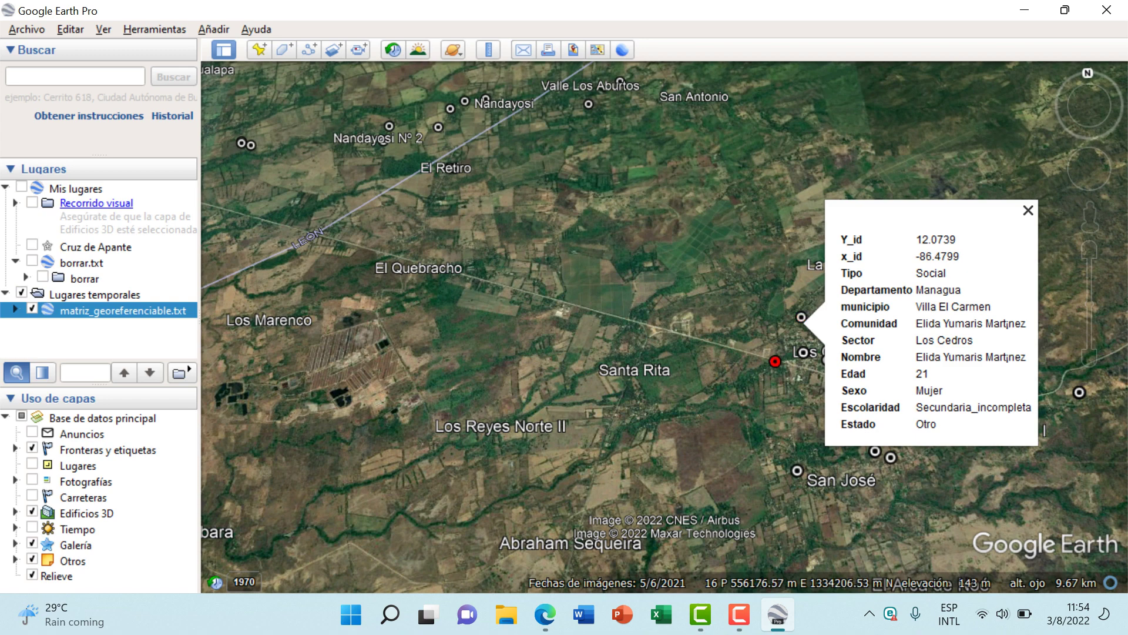
{"action": "left_click", "coordinate": [775, 361]}
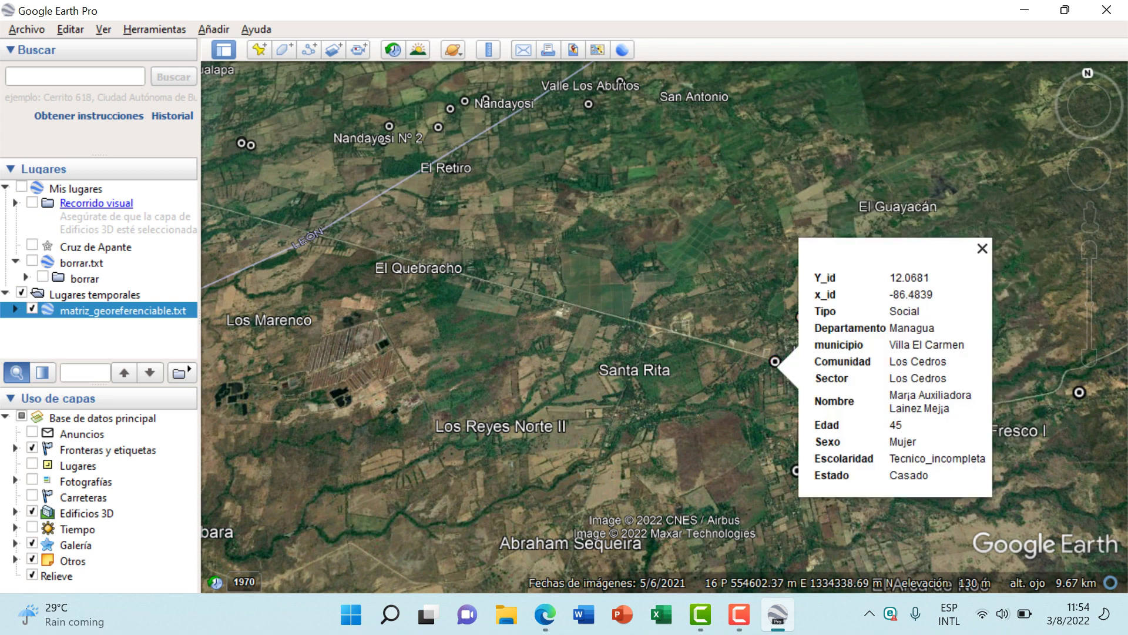
{"action": "left_click", "coordinate": [438, 127]}
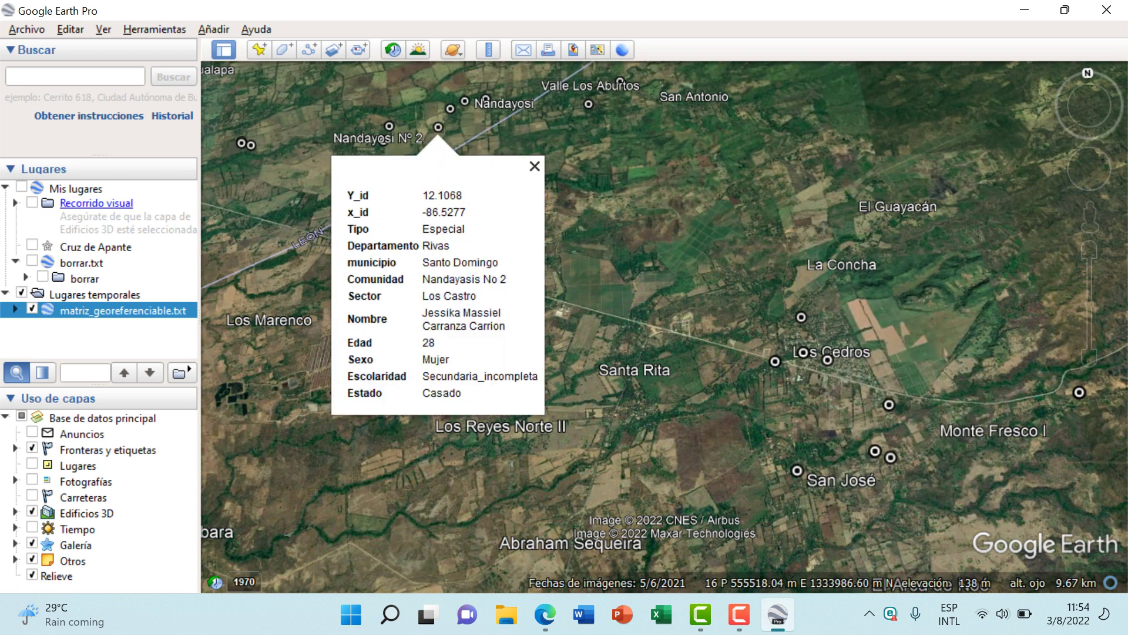
{"action": "left_click", "coordinate": [797, 471]}
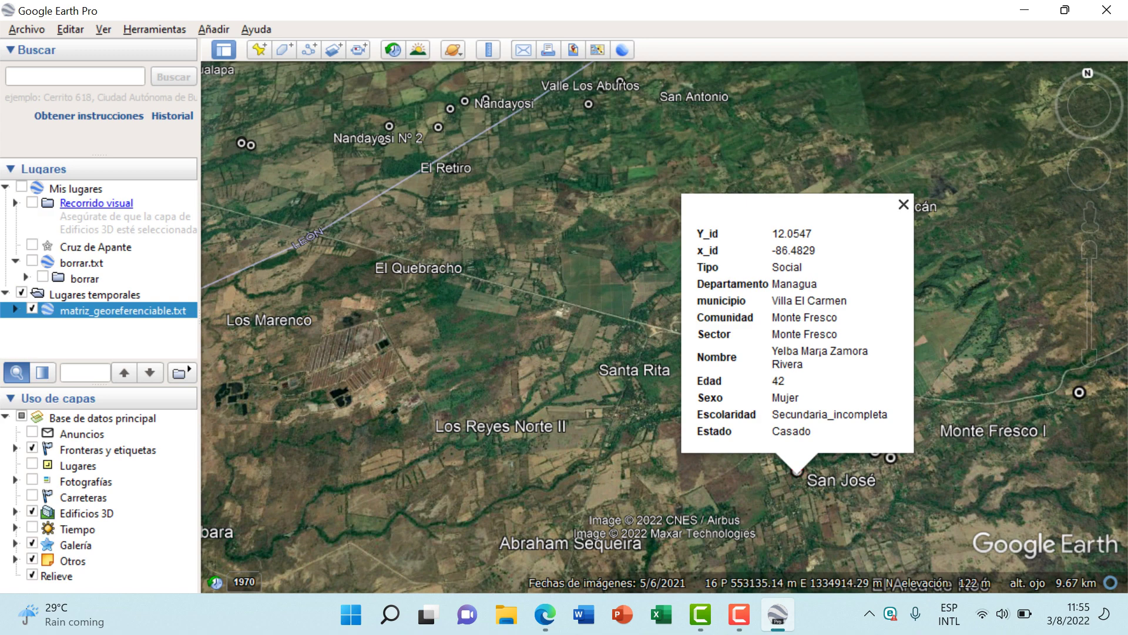
{"action": "left_click", "coordinate": [439, 127]}
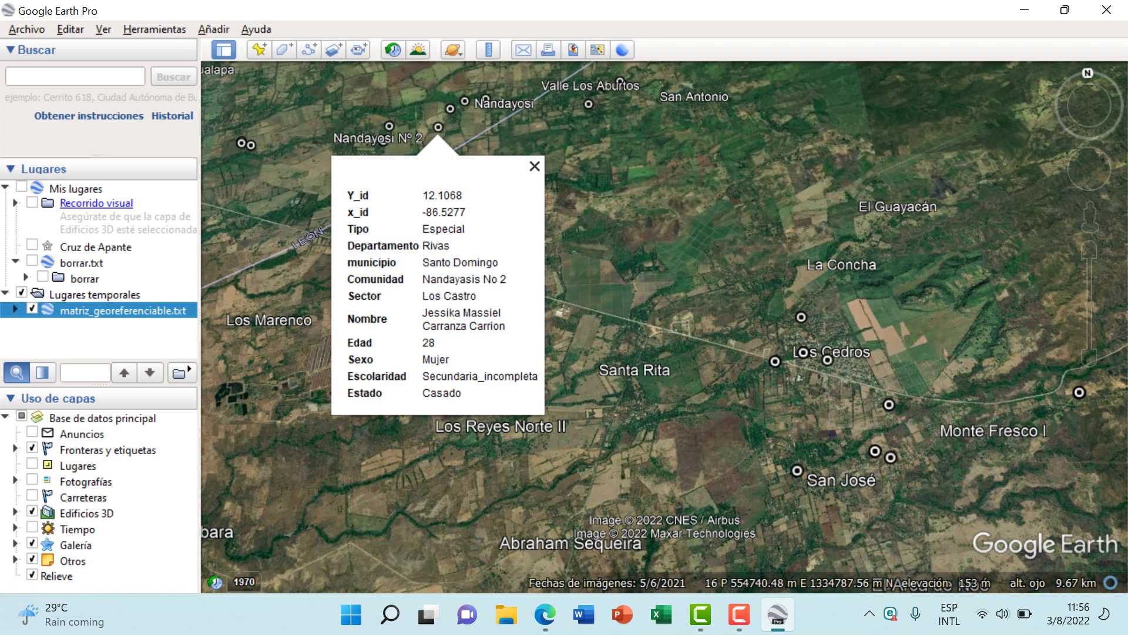
Close the point's attribute balloon and save the matriz_georeferenciable.txt layer as KMZ file matriz_georeferenciada in the VIDEO NUEVO folder.
{"action": "left_click", "coordinate": [534, 166]}
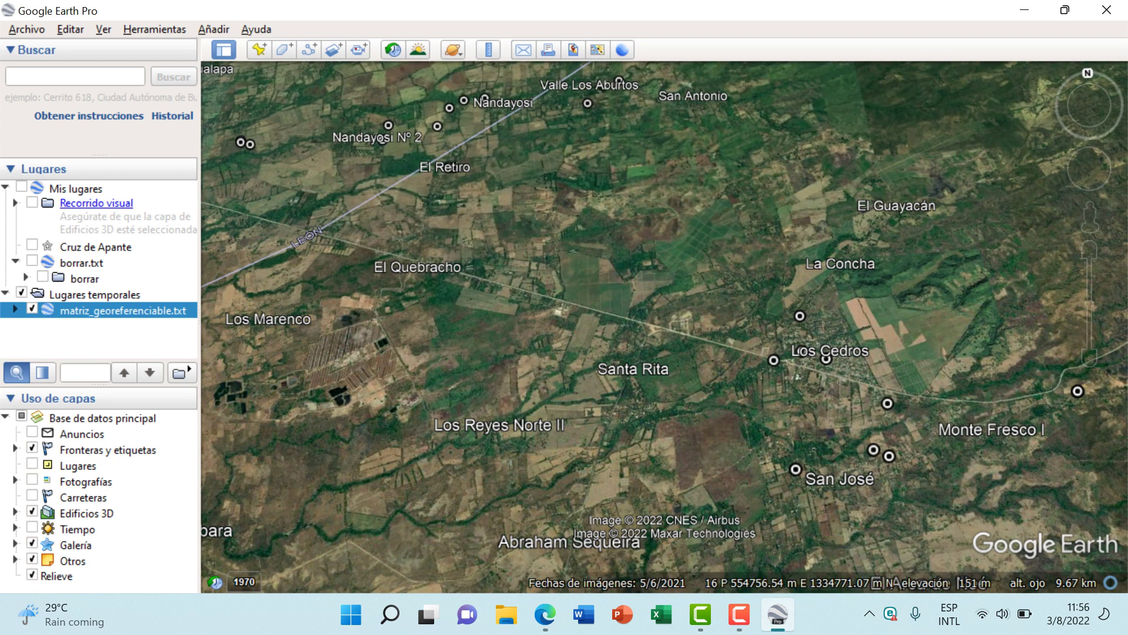
{"action": "key", "text": "F10"}
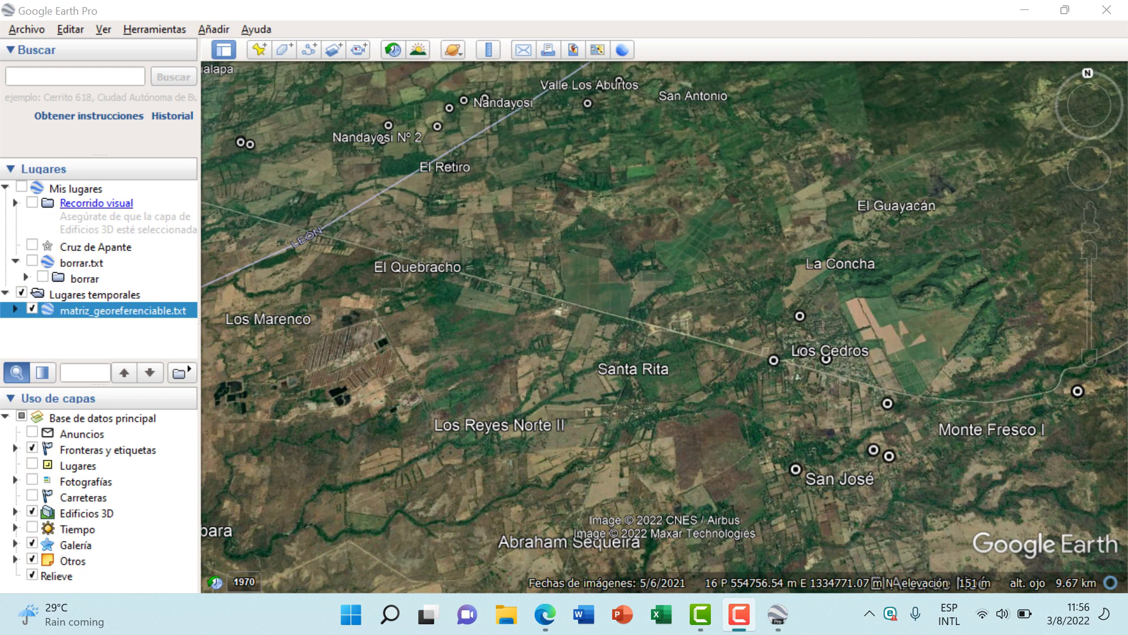
{"action": "left_click", "coordinate": [26, 29]}
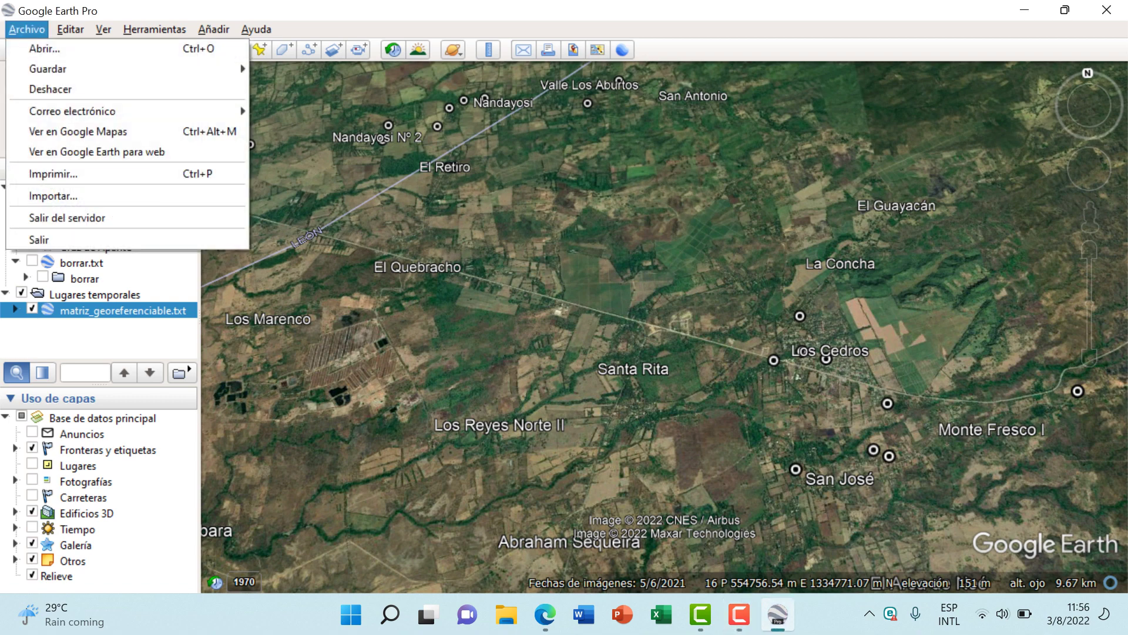
{"action": "mouse_move", "coordinate": [48, 69]}
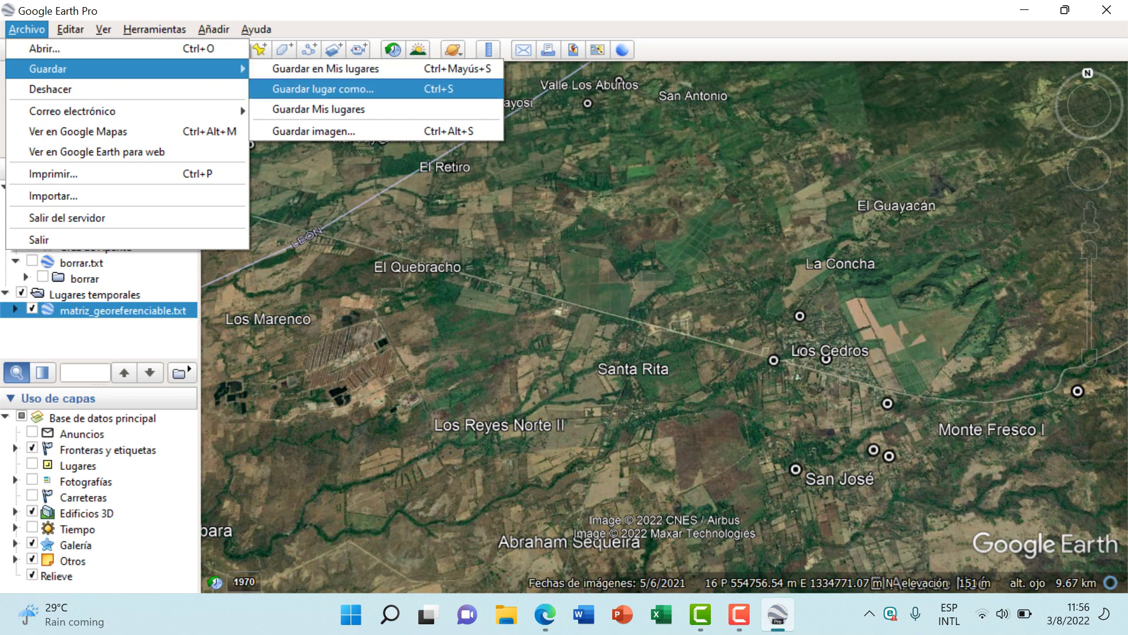
{"action": "left_click", "coordinate": [323, 89]}
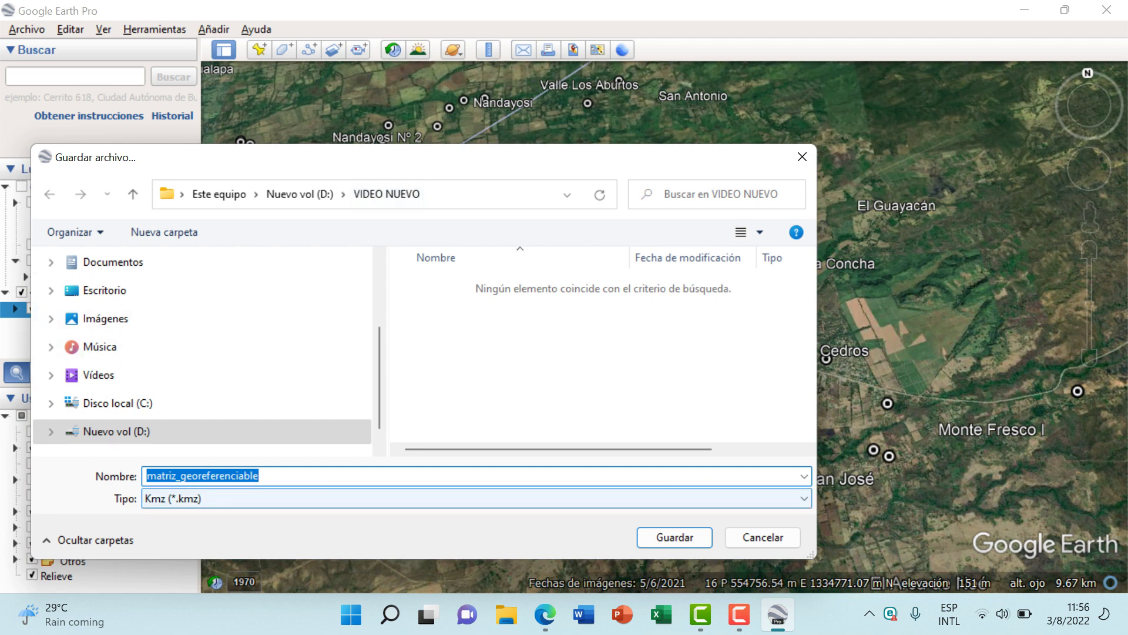
{"action": "left_click", "coordinate": [272, 476]}
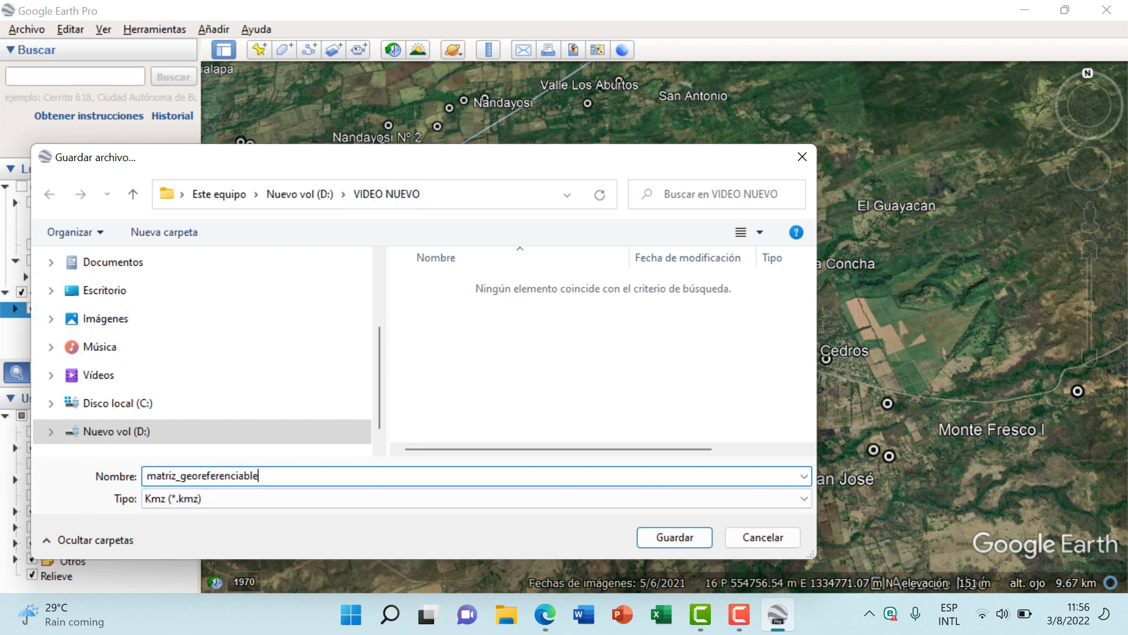
{"action": "key", "text": "BackSpace"}
{"action": "key", "text": "BackSpace"}
{"action": "key", "text": "BackSpace"}
{"action": "key", "text": "BackSpace"}
{"action": "key", "text": "BackSpace"}
{"action": "key", "text": "BackSpace"}
{"action": "type", "text": "ci"}
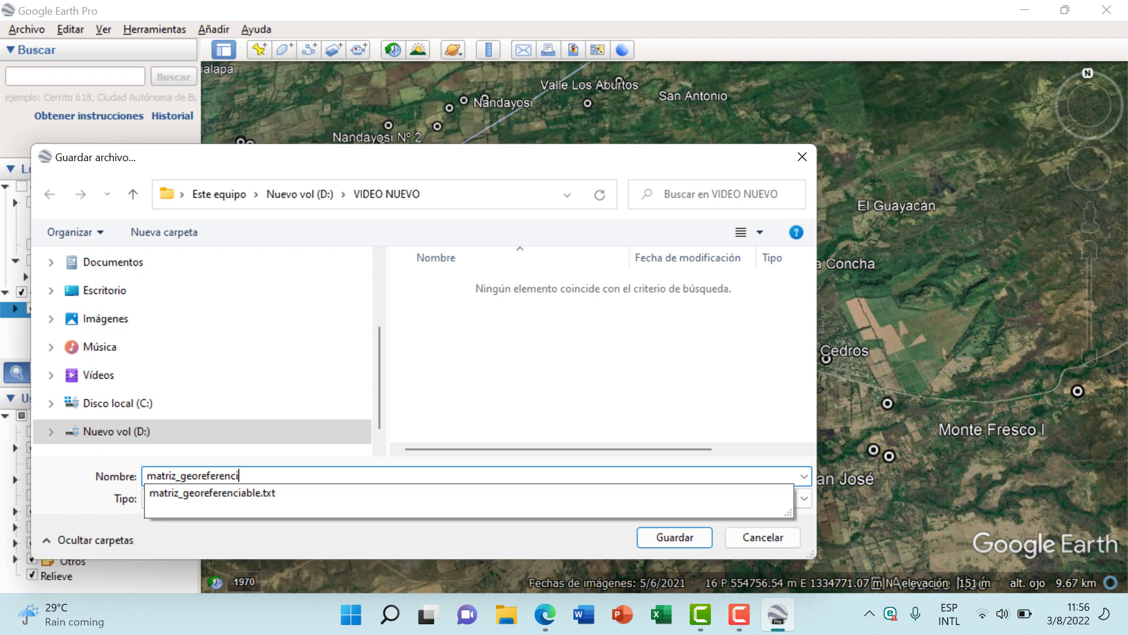
{"action": "type", "text": "ada"}
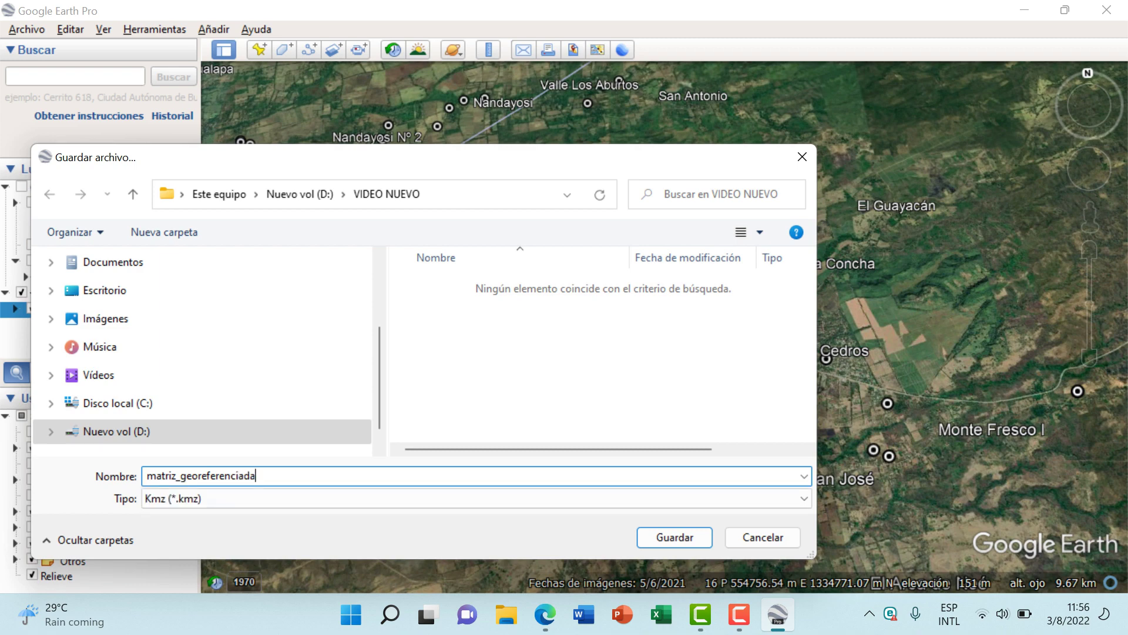
{"action": "key", "text": "Return"}
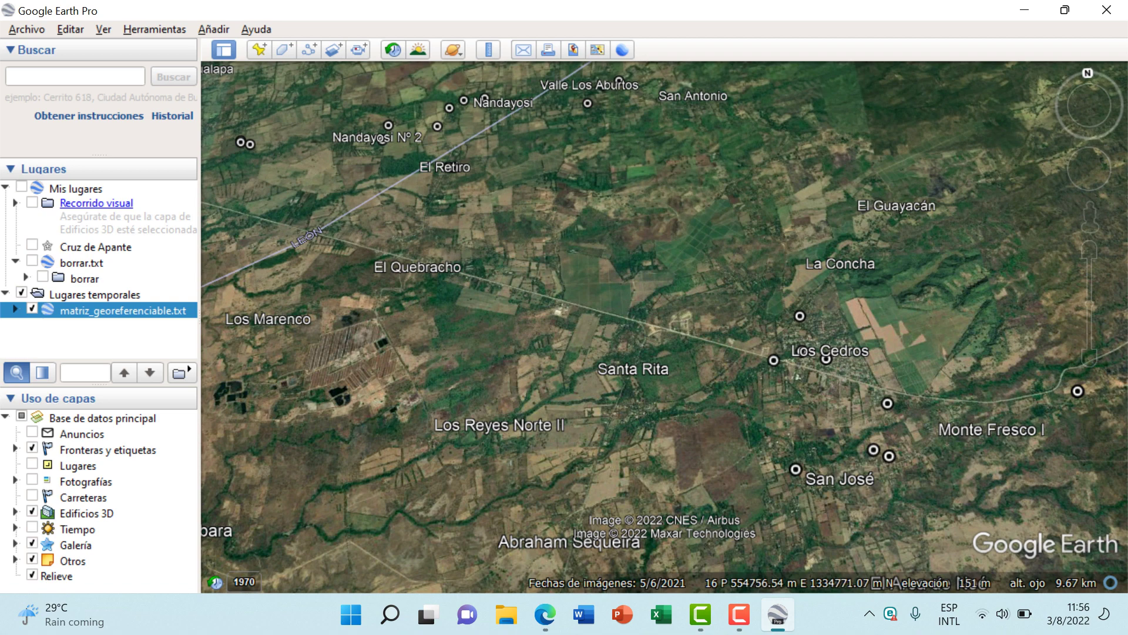
Close Google Earth Pro, saving the unsaved temporary places to Mis lugares.
{"action": "left_click", "coordinate": [1106, 9]}
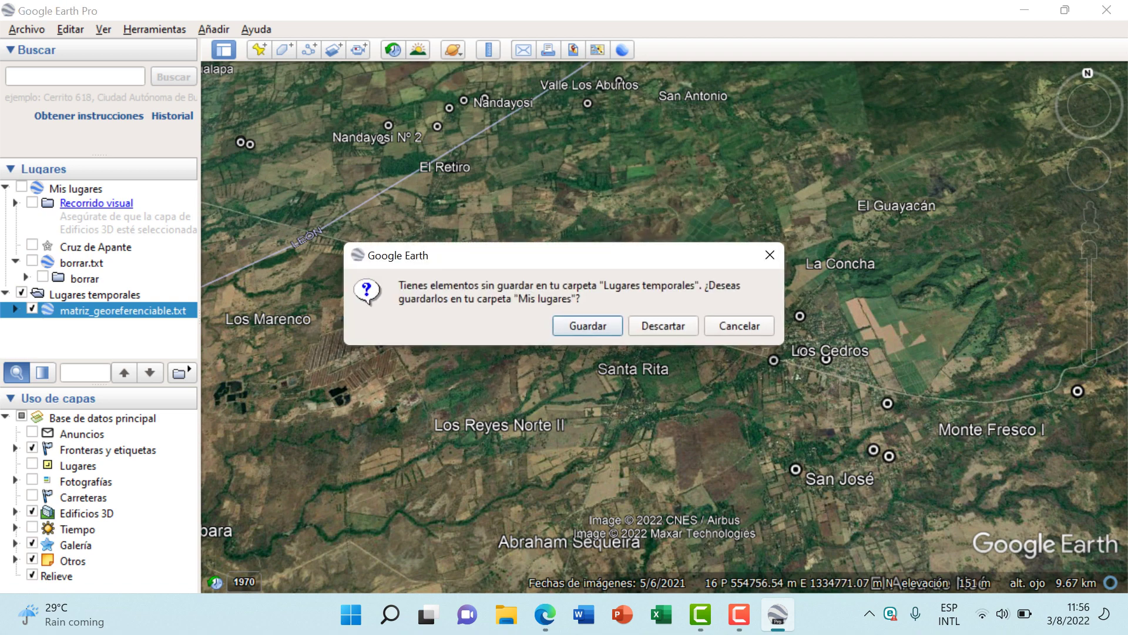
{"action": "key", "text": "Return"}
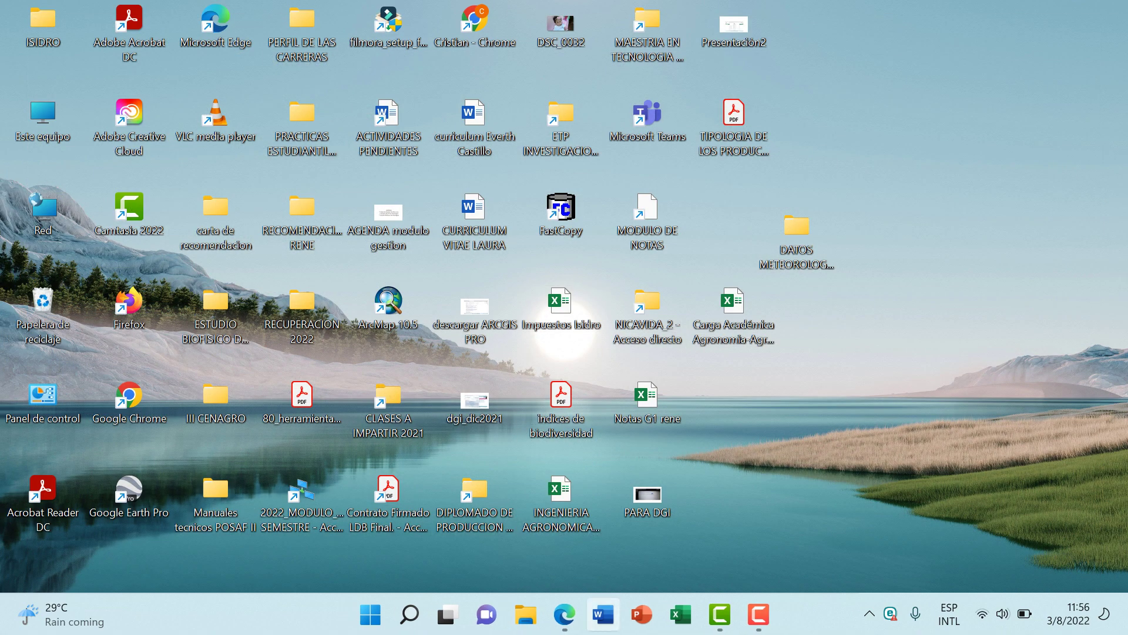
Switch to File Explorer, open the VIDEO NUEVO folder on drive D: and select the matriz_georeferenciada KMZ file.
{"action": "left_click", "coordinate": [525, 614]}
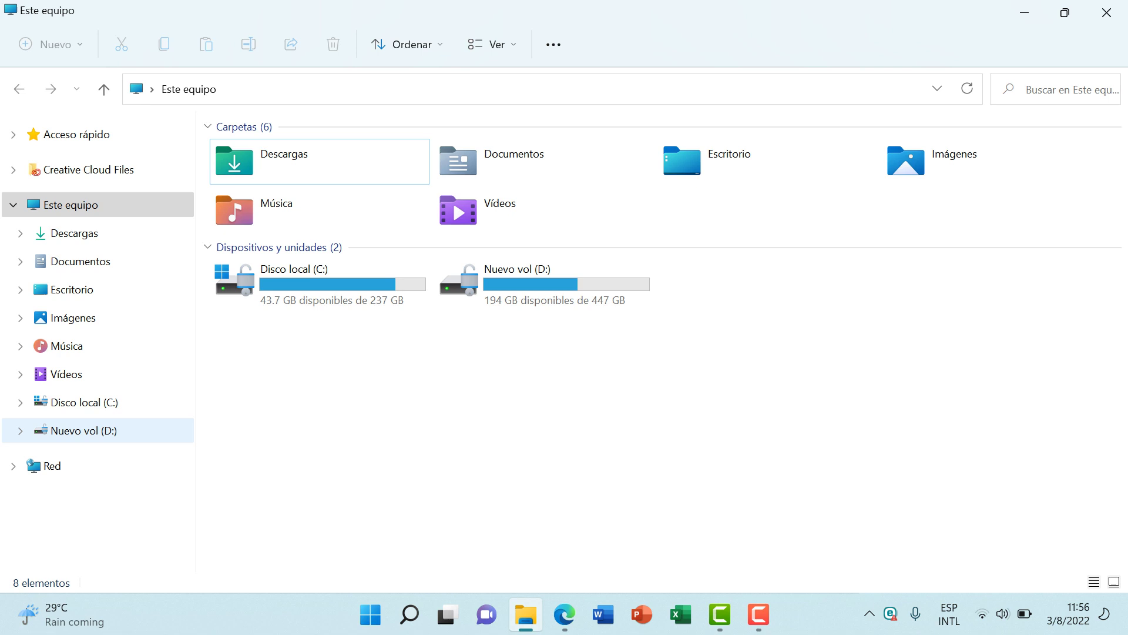
{"action": "left_click", "coordinate": [83, 431]}
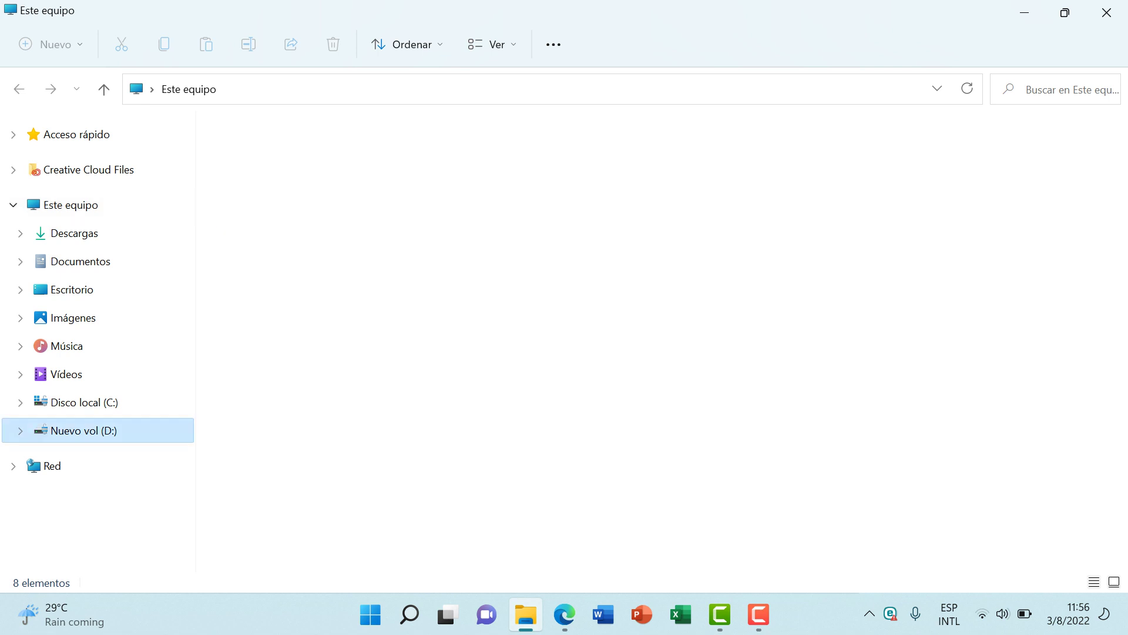
{"action": "scroll", "coordinate": [529, 423], "scroll_direction": "down", "scroll_amount": 2}
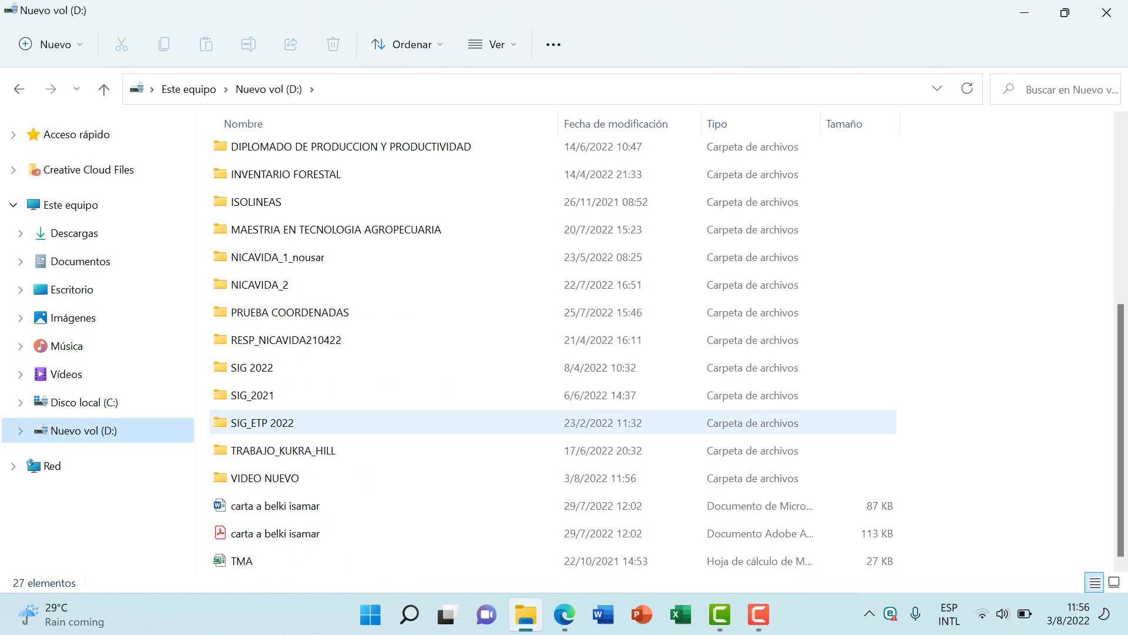
{"action": "double_click", "coordinate": [264, 478]}
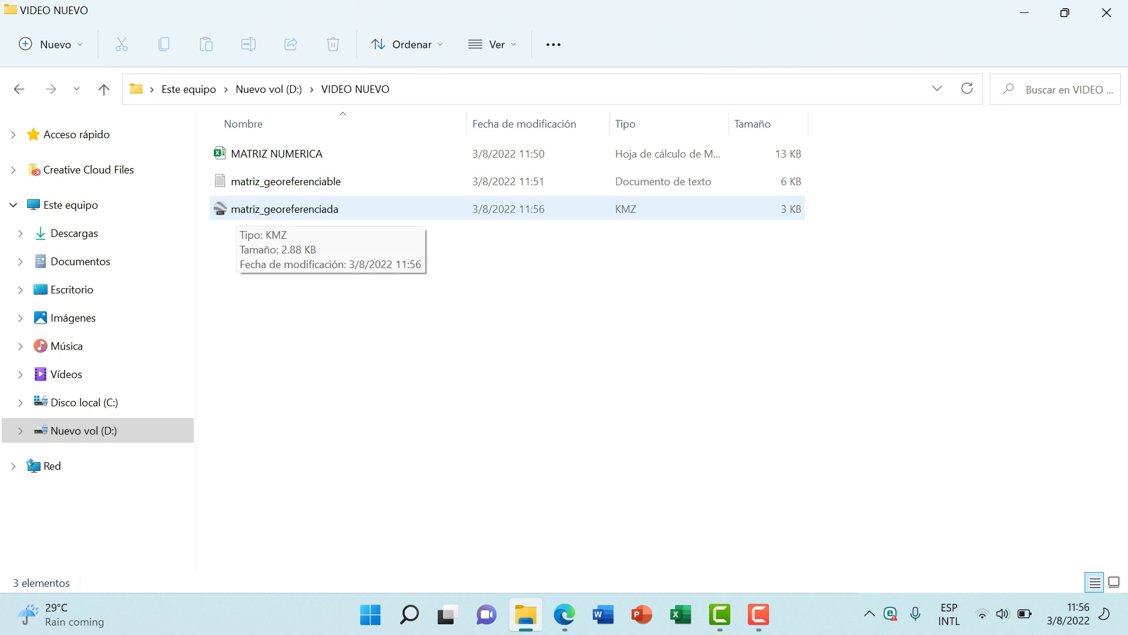
{"action": "left_click", "coordinate": [276, 208]}
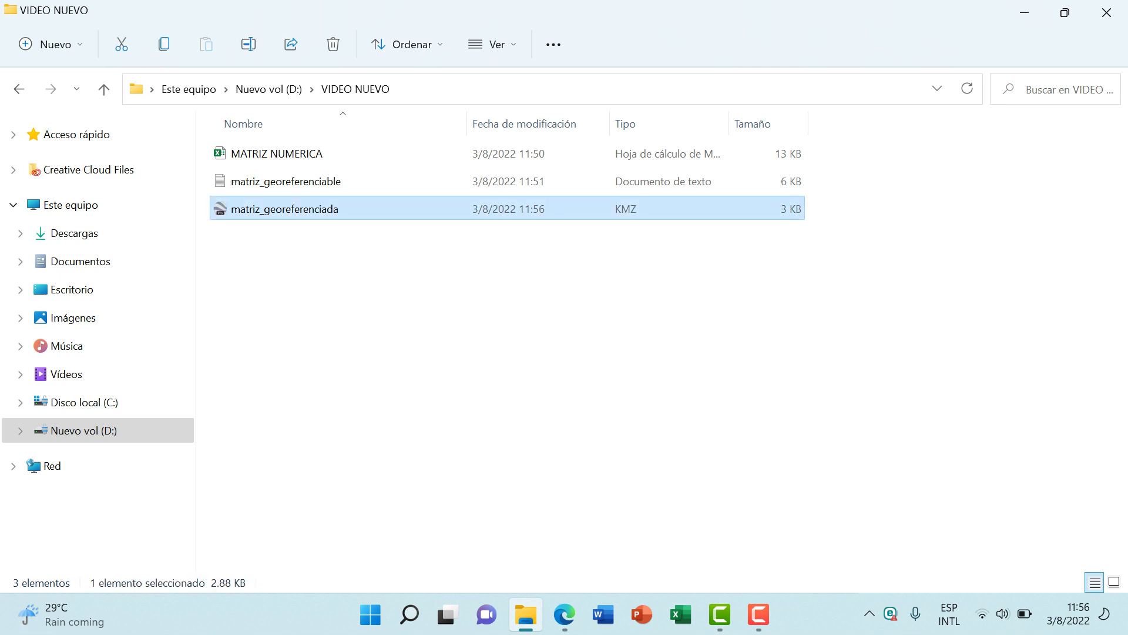